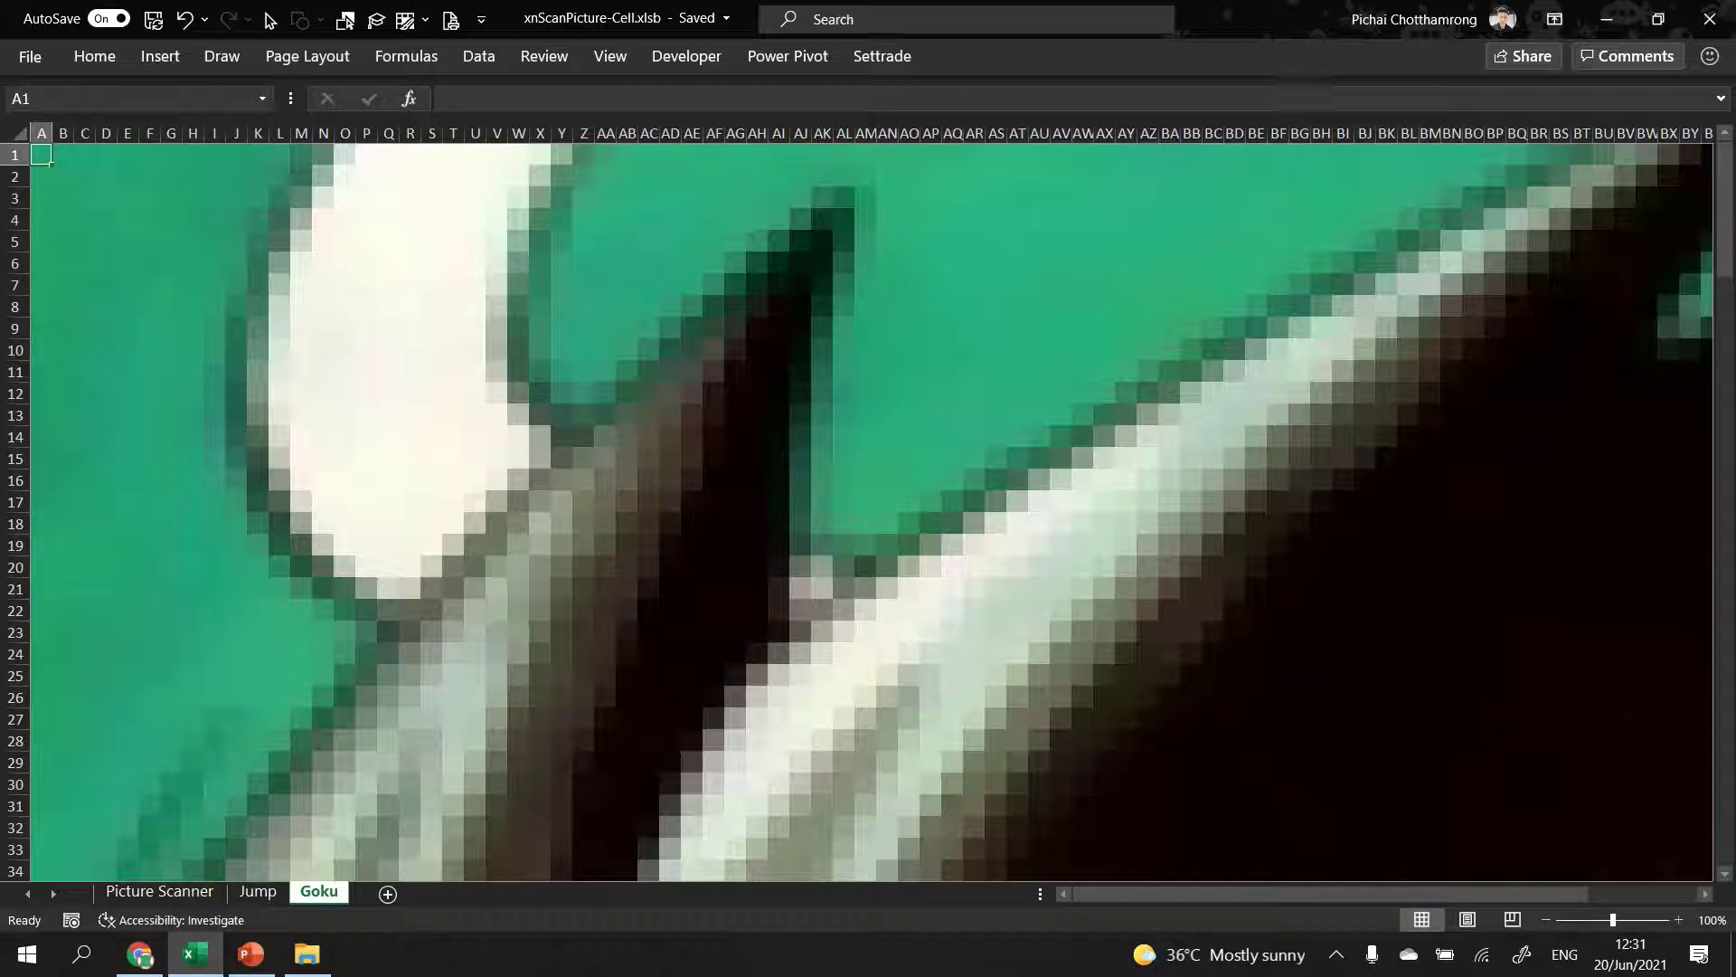
- Zoom the Goku sheet out to 10% to see the whole pixel-art portrait
left_click(1546, 920)
left_click(1547, 919)
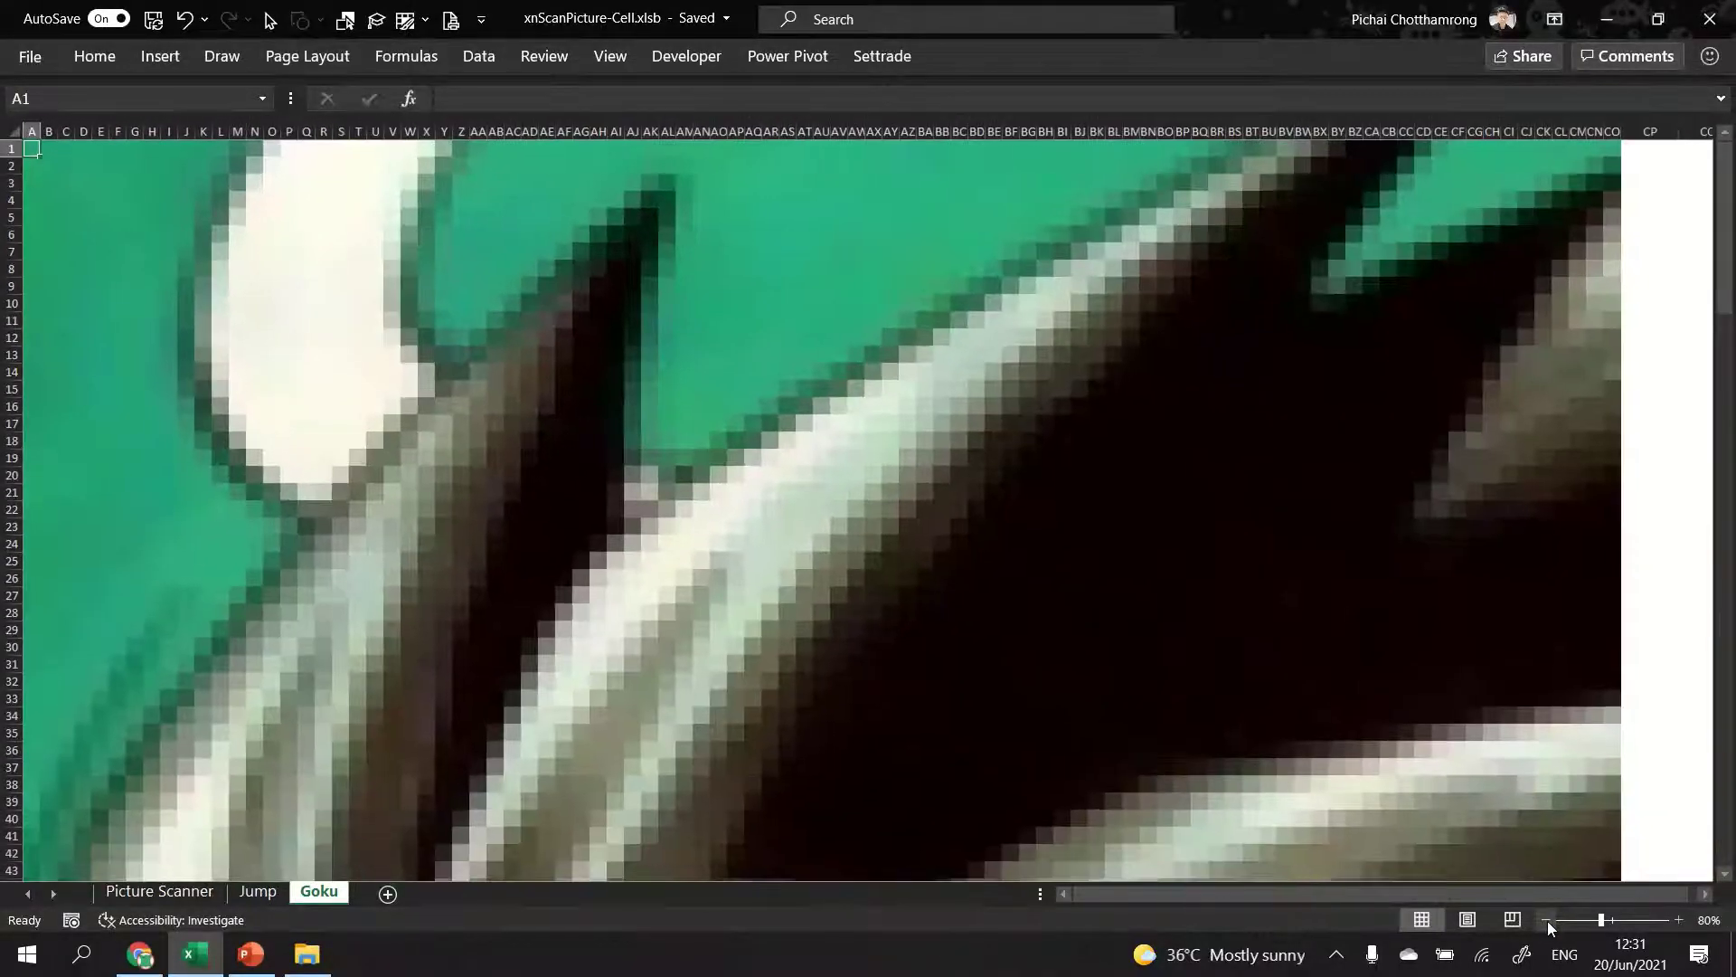
left_click(1547, 920)
left_click(1546, 920)
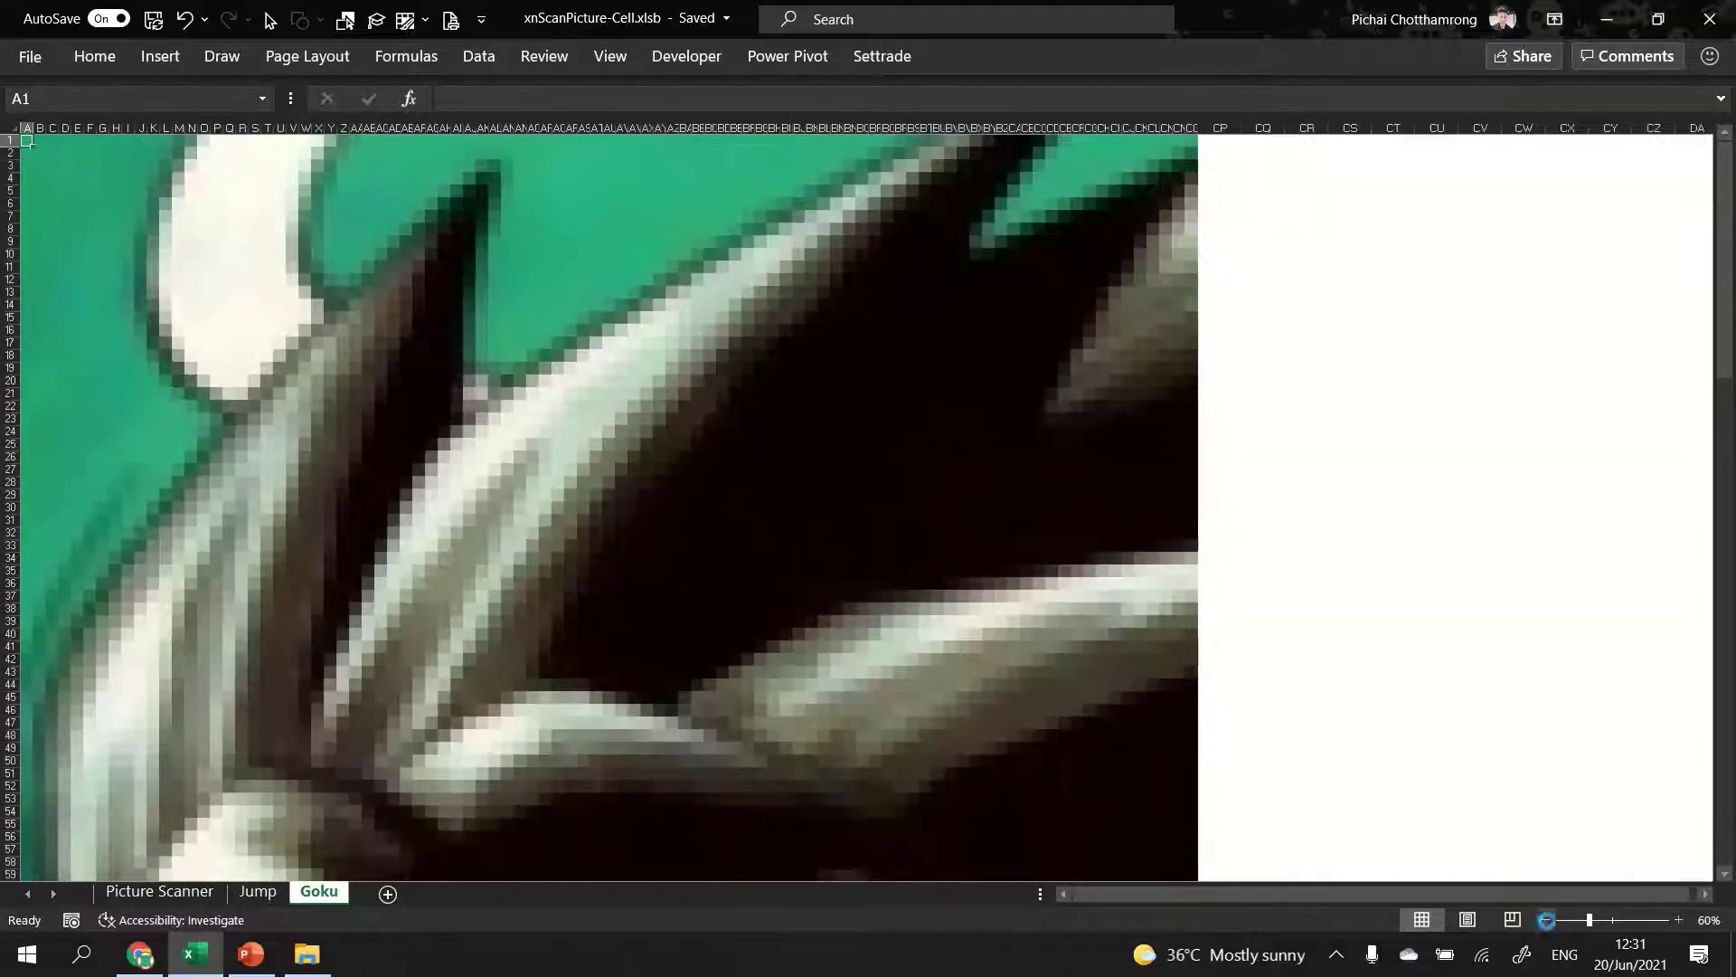
left_click(1546, 920)
left_click(1546, 920)
left_click(1547, 920)
left_click(1547, 920)
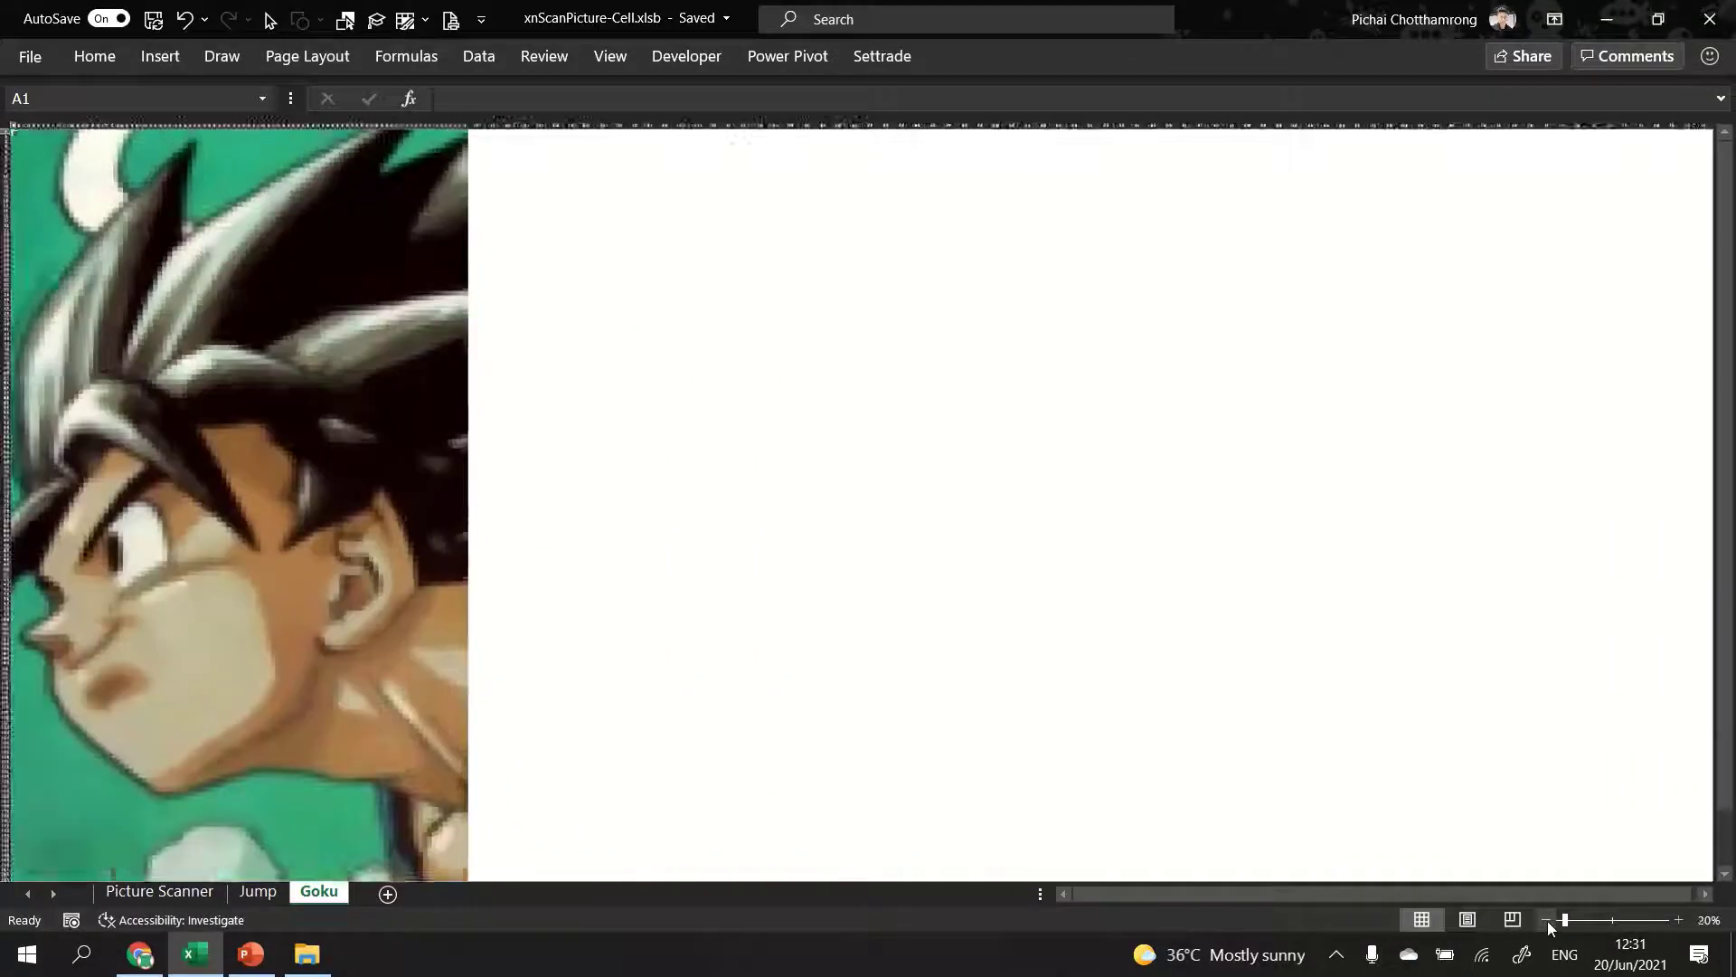
left_click(1547, 919)
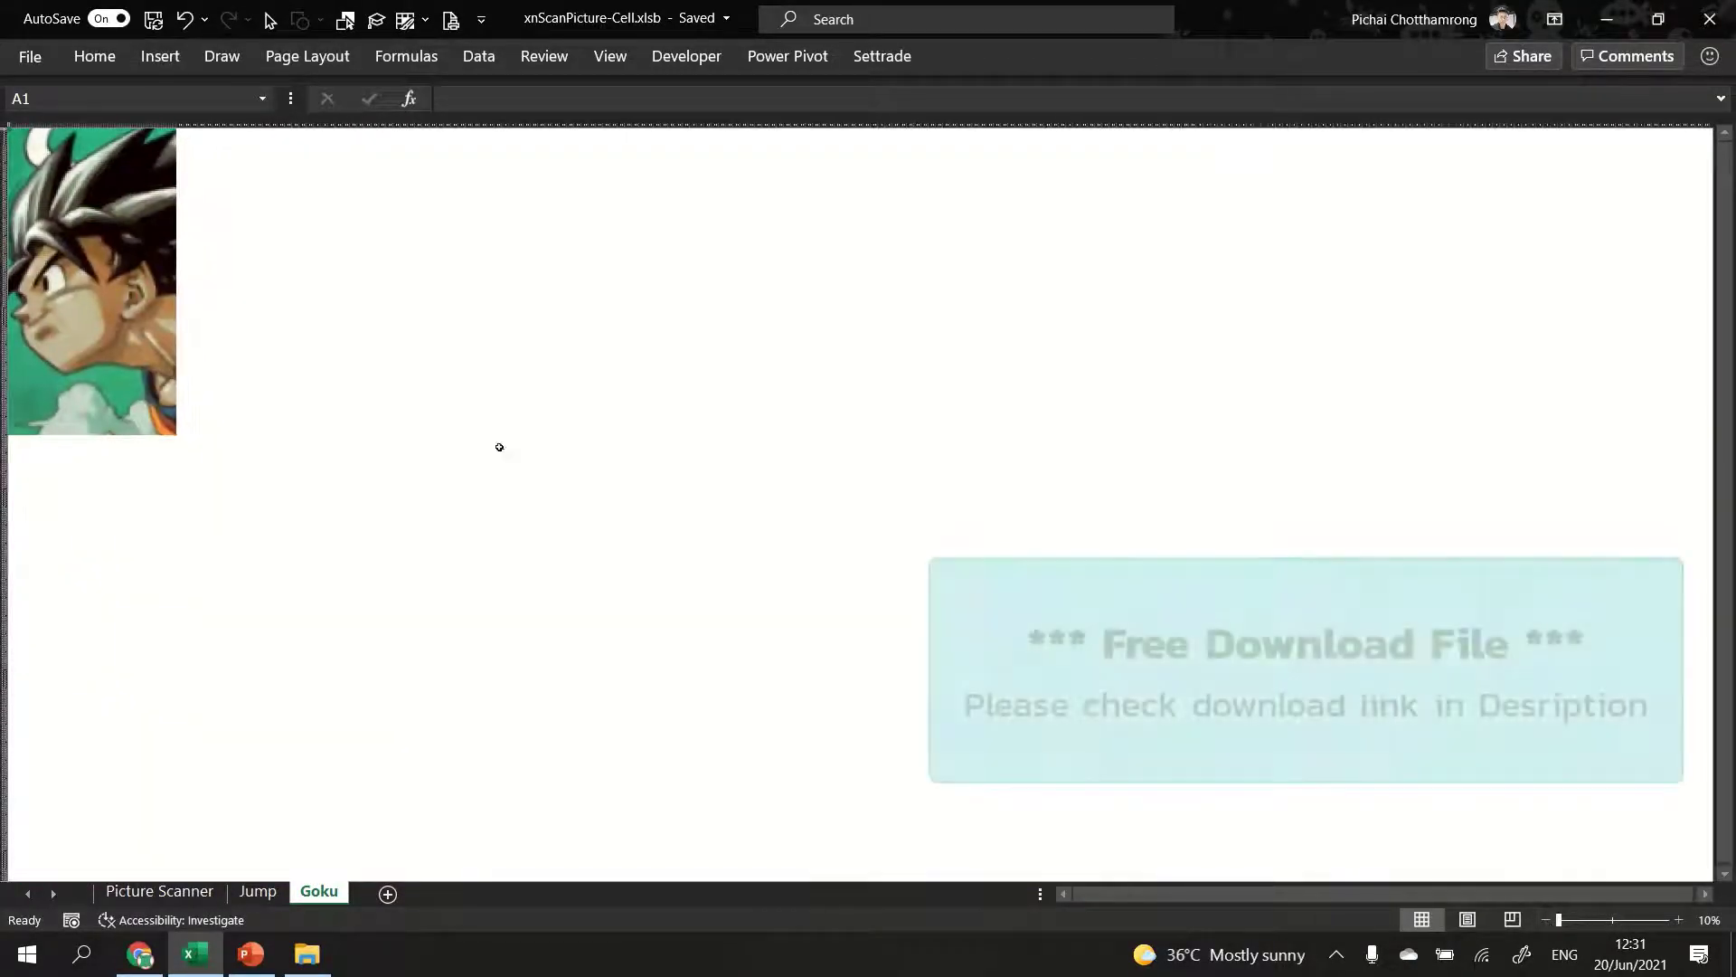
- Zoom in to 40% on Goku's face to see the coloured cells
left_click(149, 274)
scroll(145, 280, "up", 2, "ctrl")
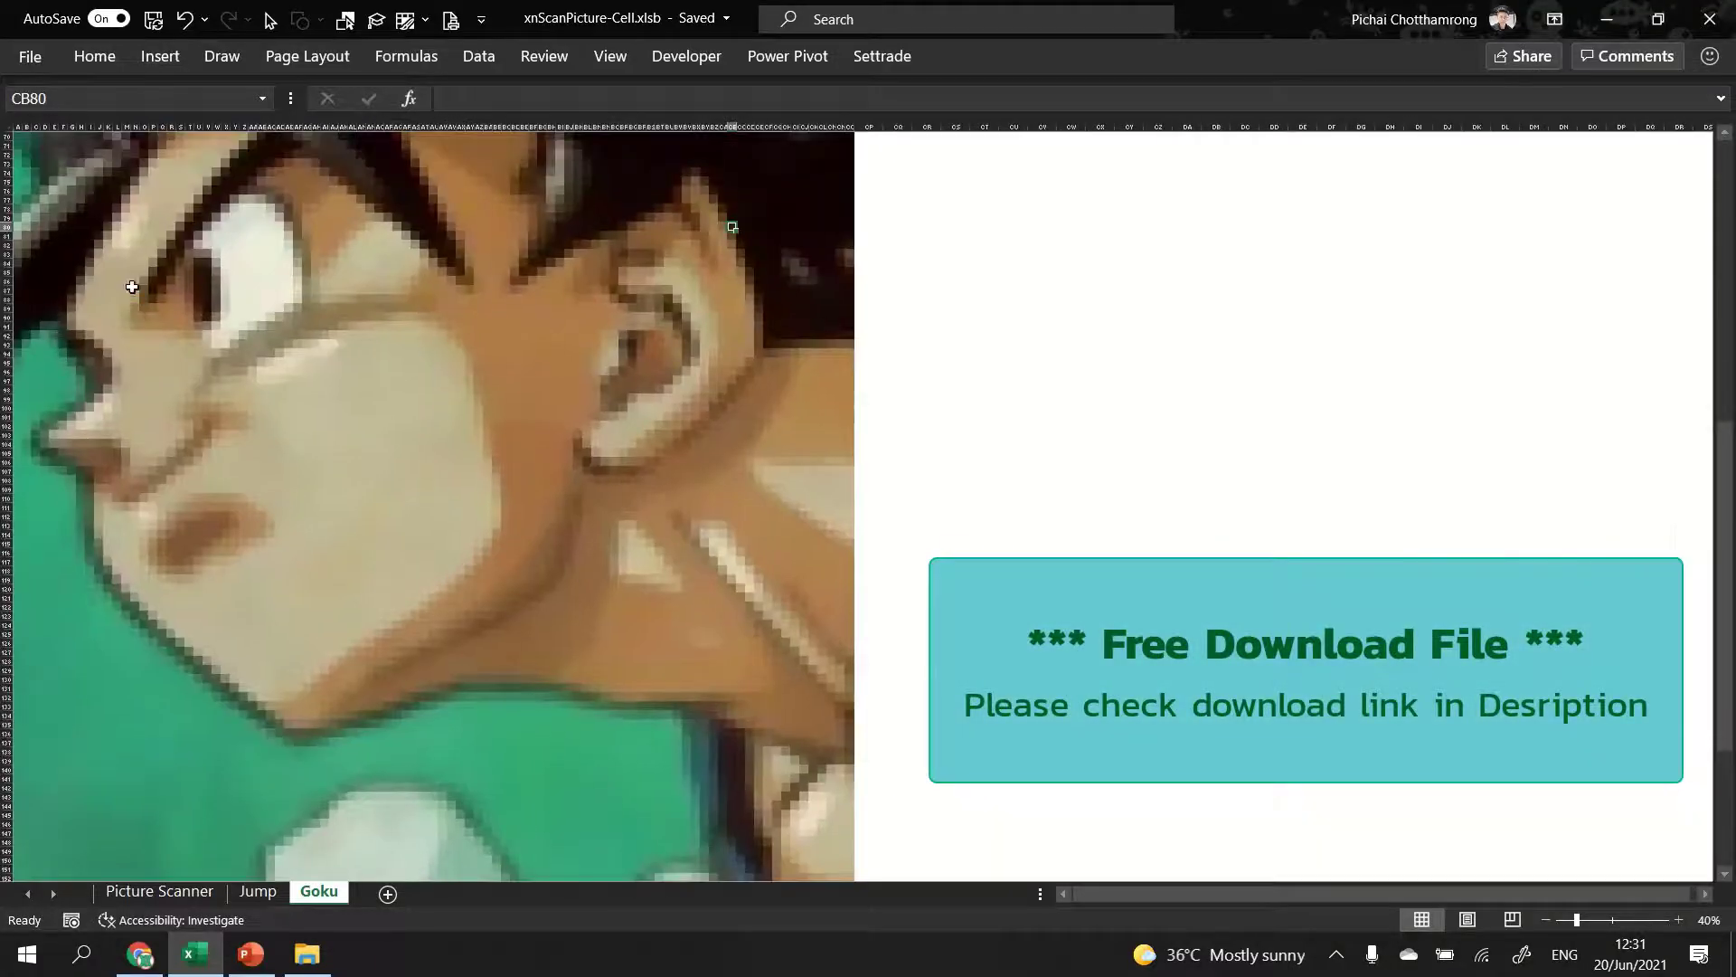
scroll(132, 287, "up", 1, "ctrl")
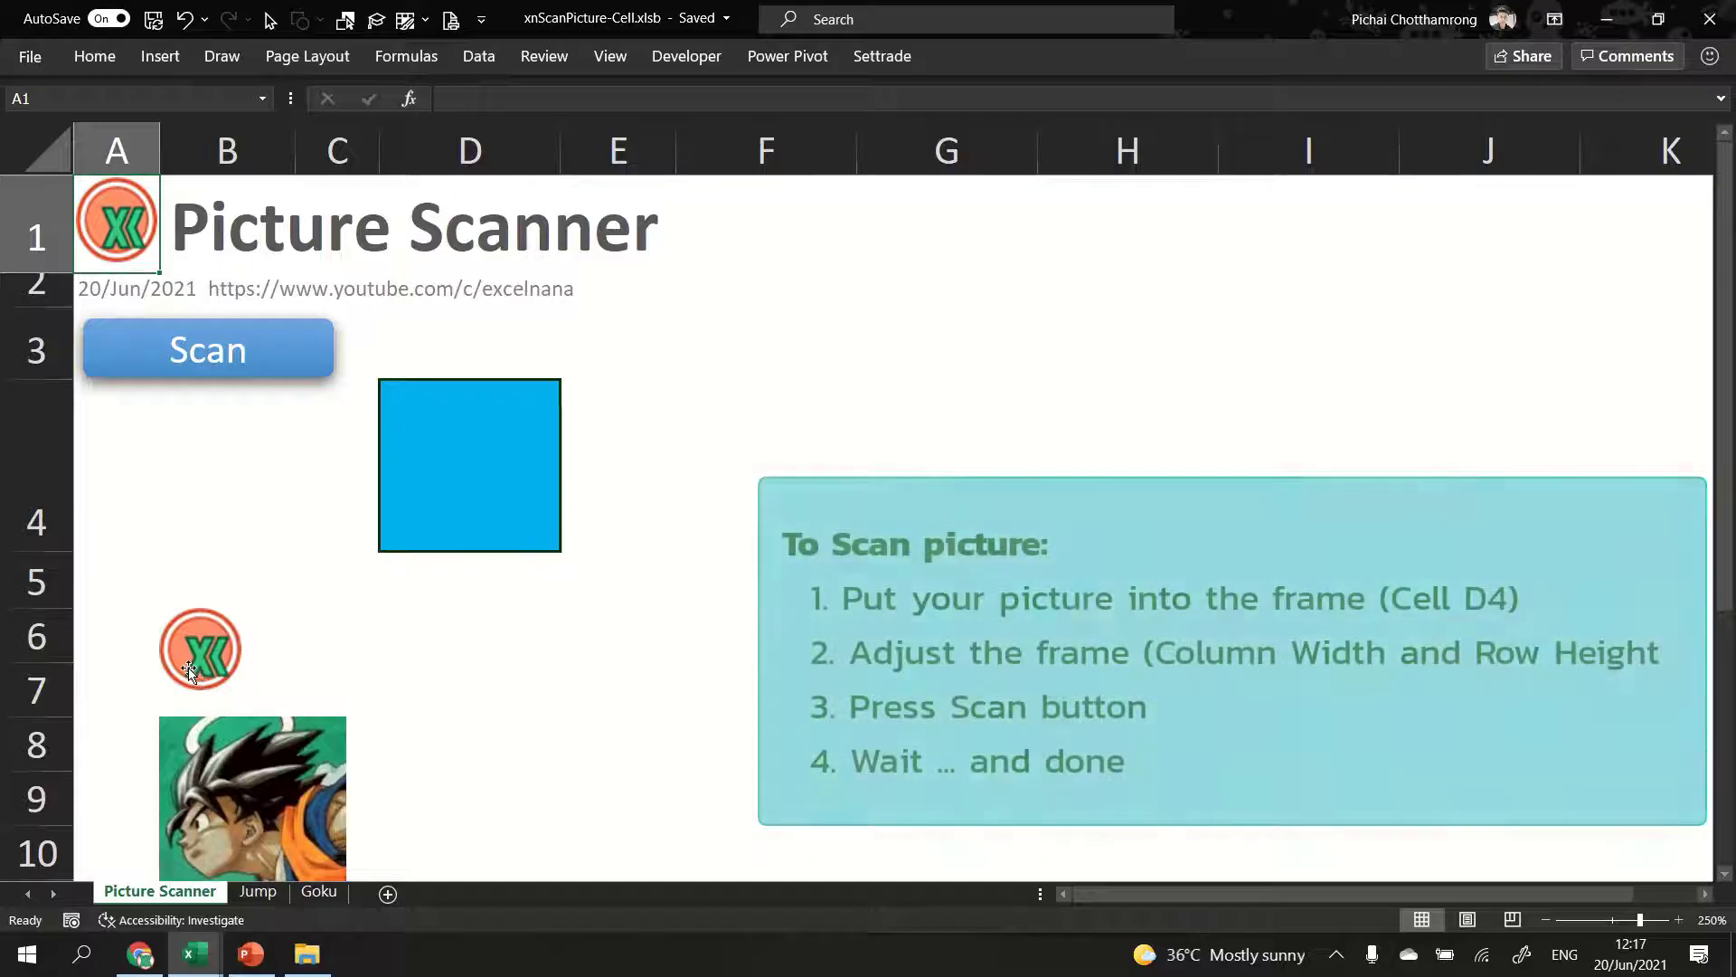
- Place the XL logo in the D4 frame and narrow column D to its width
left_click_drag(188, 669, 415, 440)
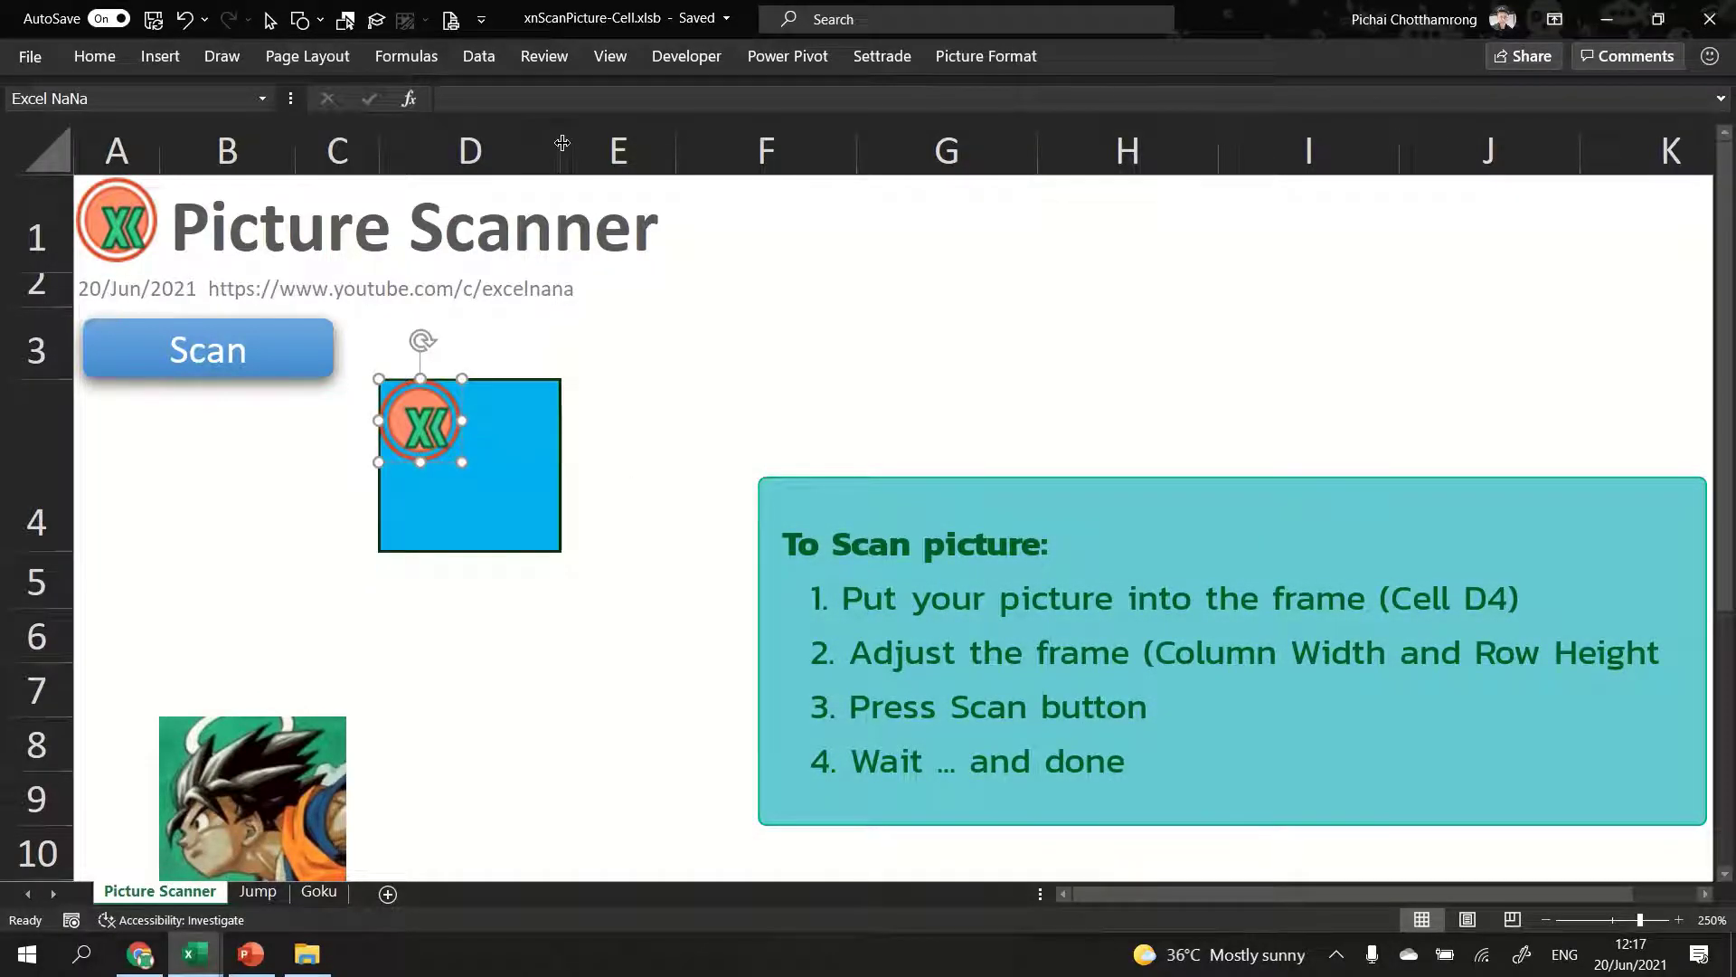
left_click_drag(562, 143, 468, 150)
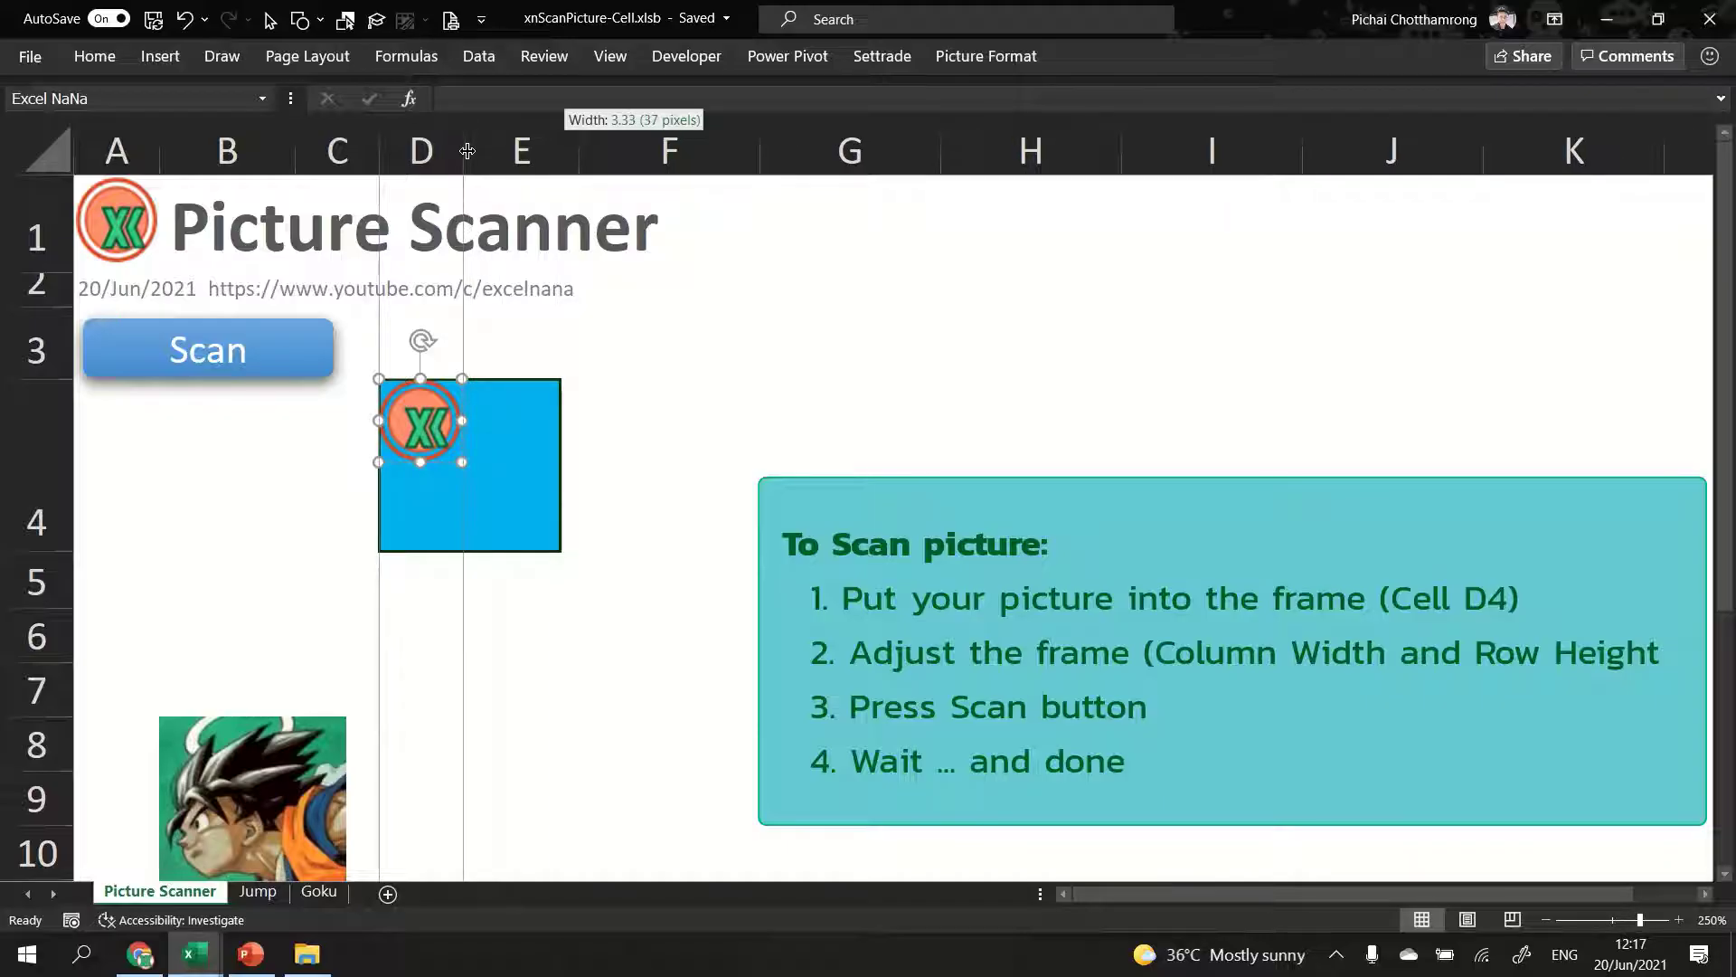
left_click_drag(467, 150, 467, 150)
left_click(260, 504)
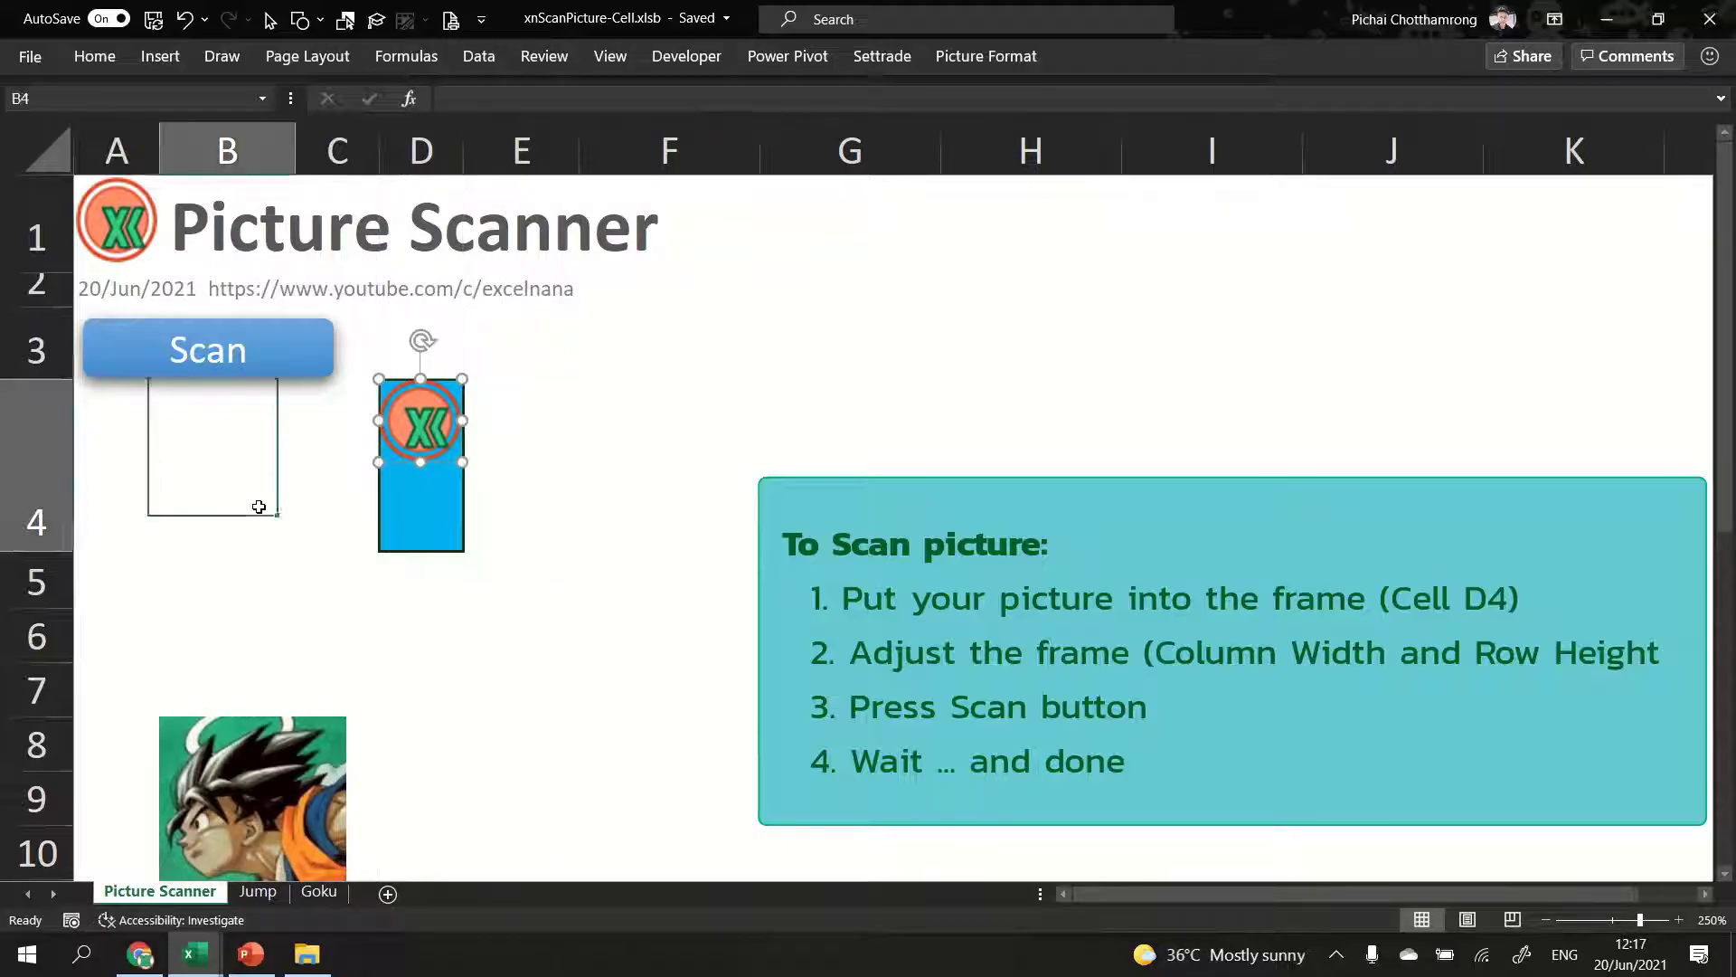
- Shorten row 4 to the logo's height and start the scan
left_click_drag(37, 561, 45, 461)
left_click(176, 556)
left_click(238, 362)
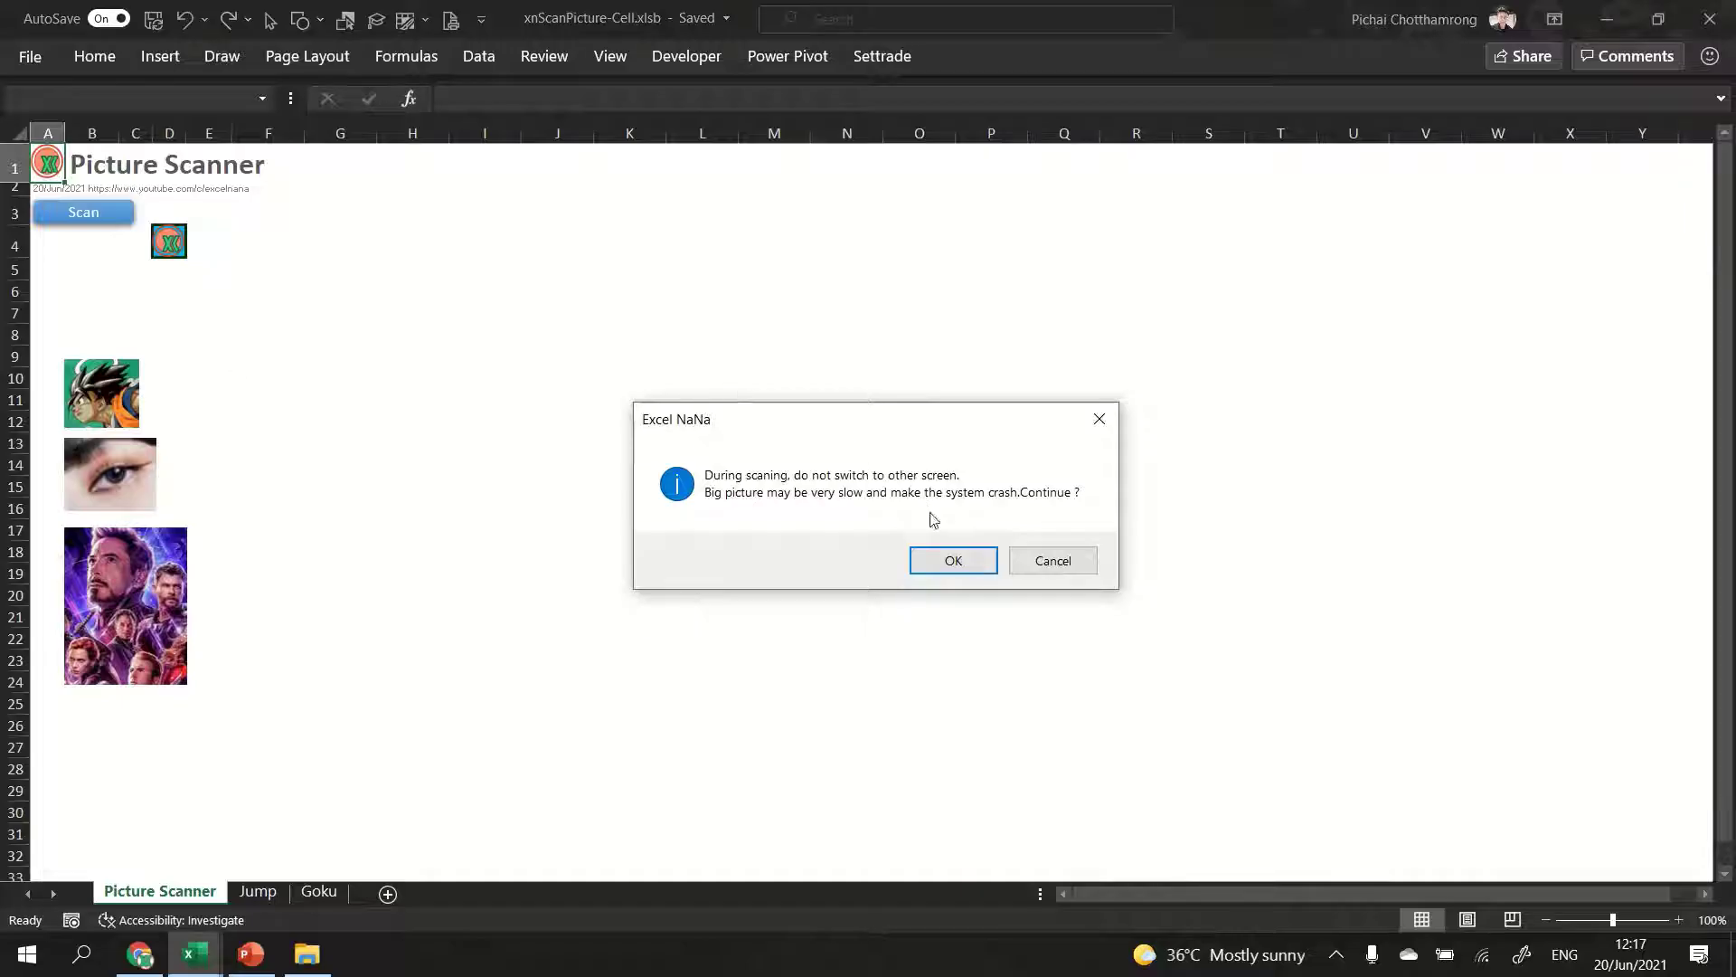
- Confirm the Excel NaNa prompt so the logo is redrawn as coloured-cell pixel art
left_click(947, 562)
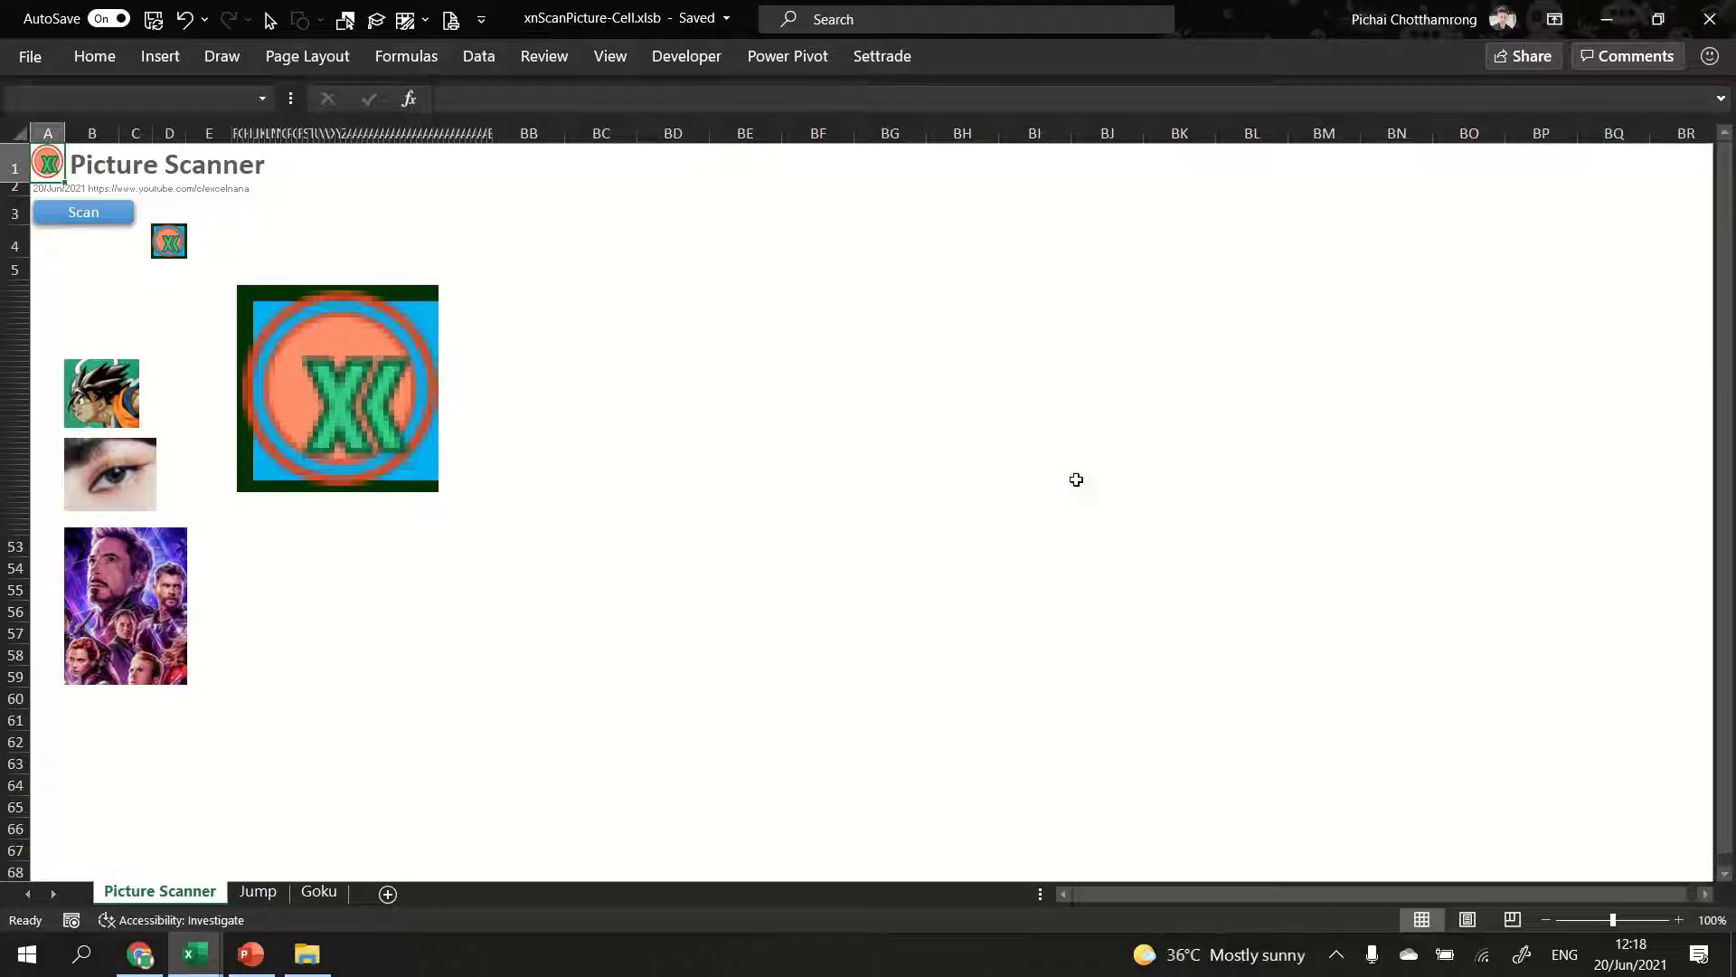
- Close the finish message and select the pixel-art logo's cell range to measure it
left_click(1044, 586)
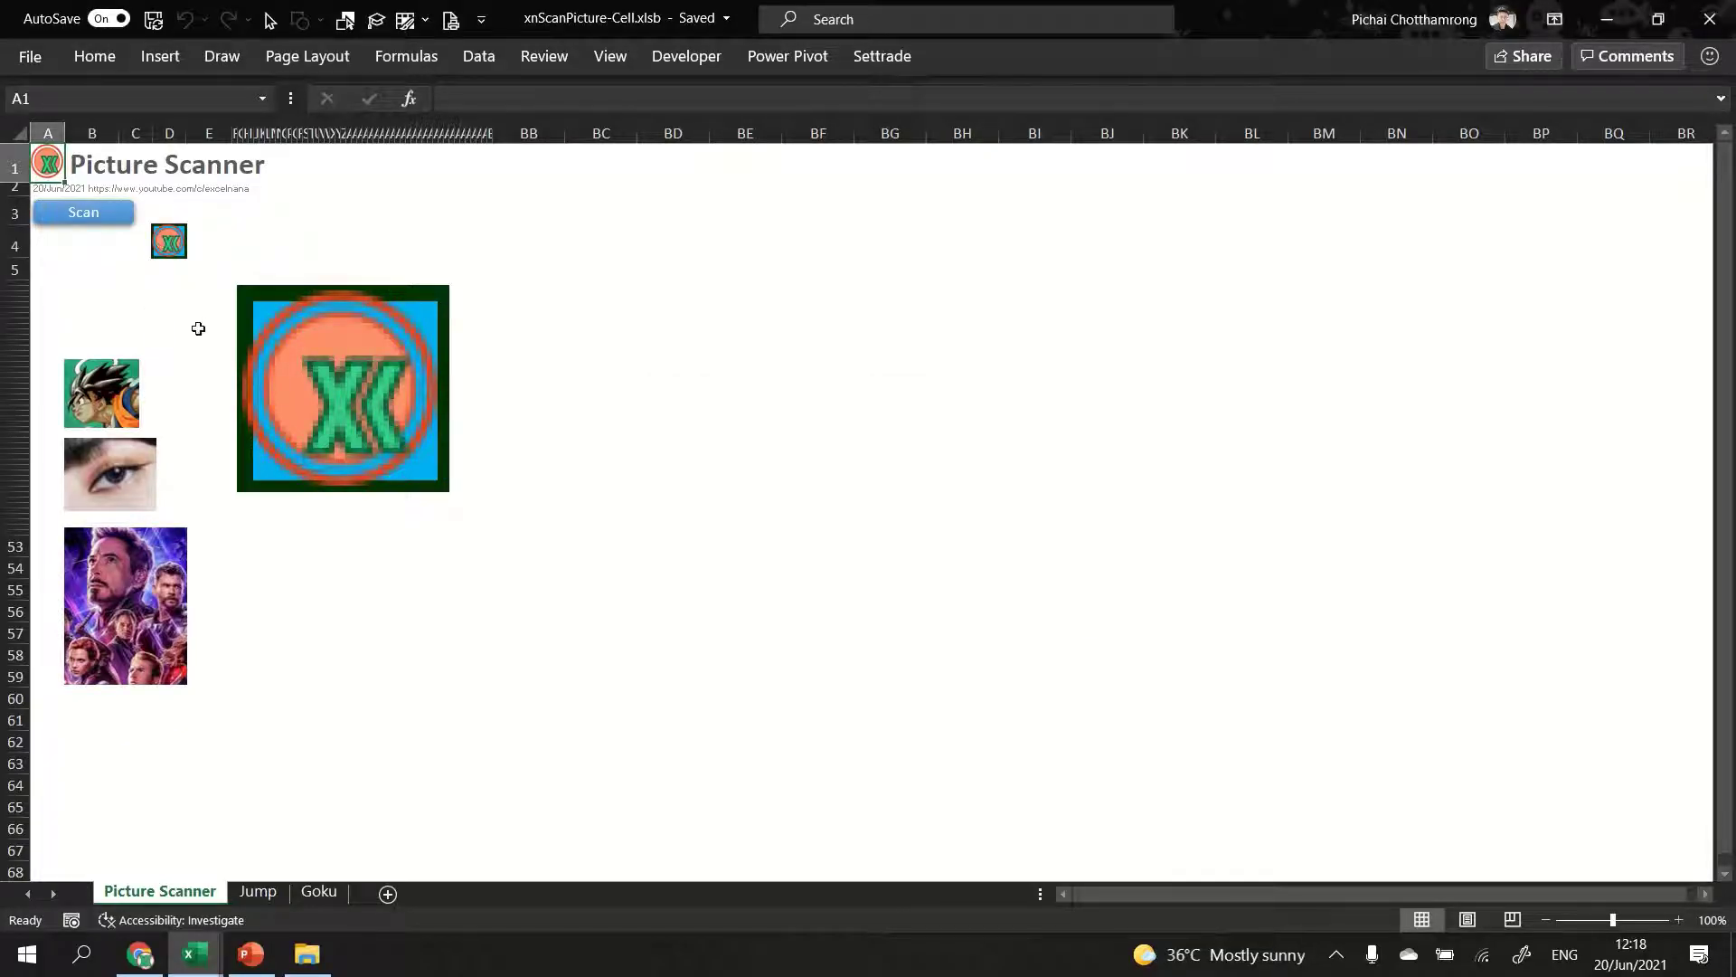
scroll(198, 329, "up", 3)
scroll(186, 322, "up", 3)
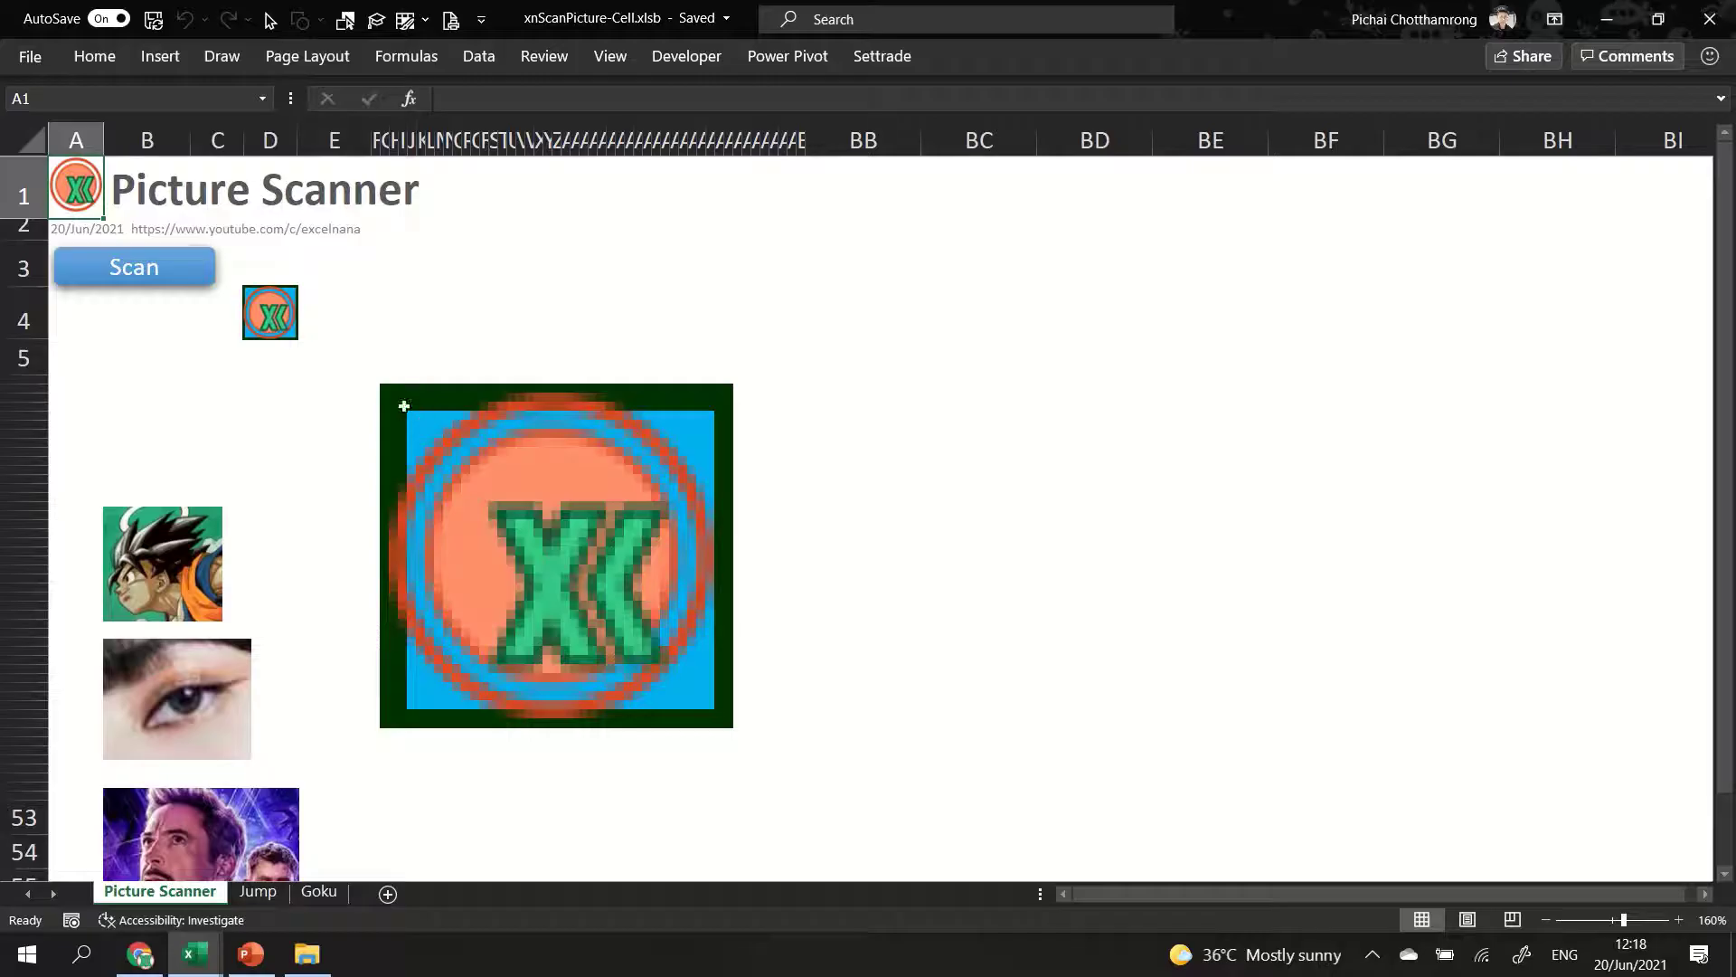
left_click_drag(399, 401, 667, 685)
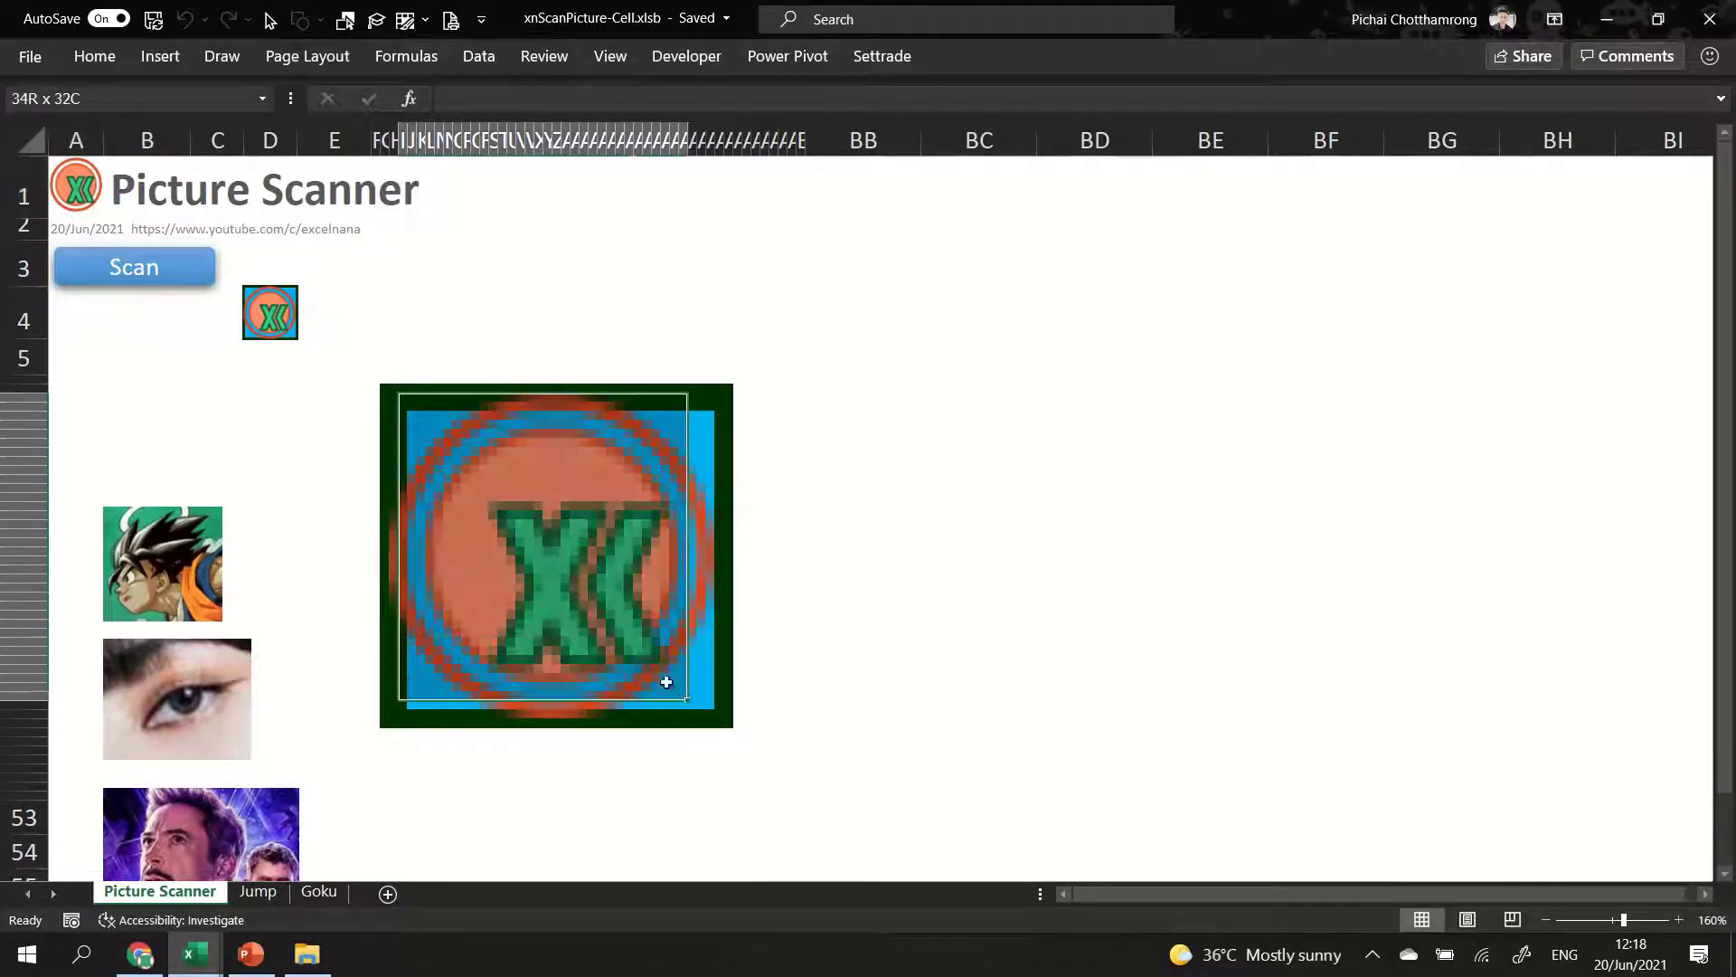
left_click(580, 564)
left_click(529, 532)
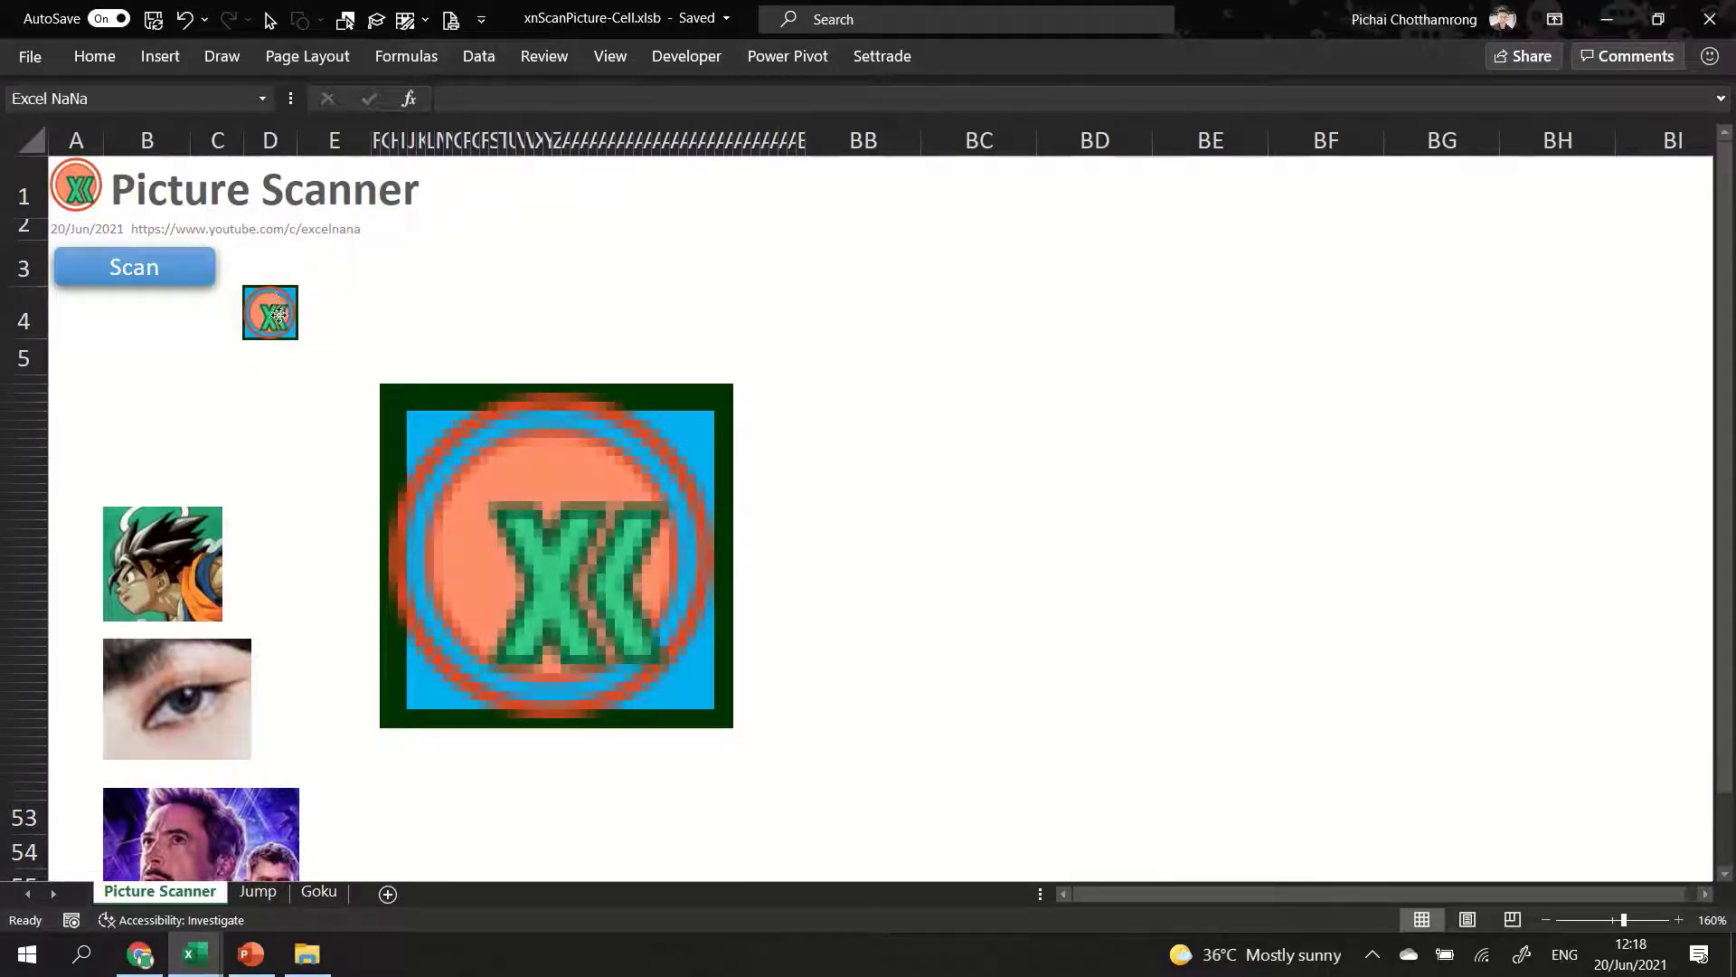
- Replace the logo in D4 with the Goku picture, sizing column D and row 4 to about 78×81 pixels
left_click_drag(251, 343, 113, 486)
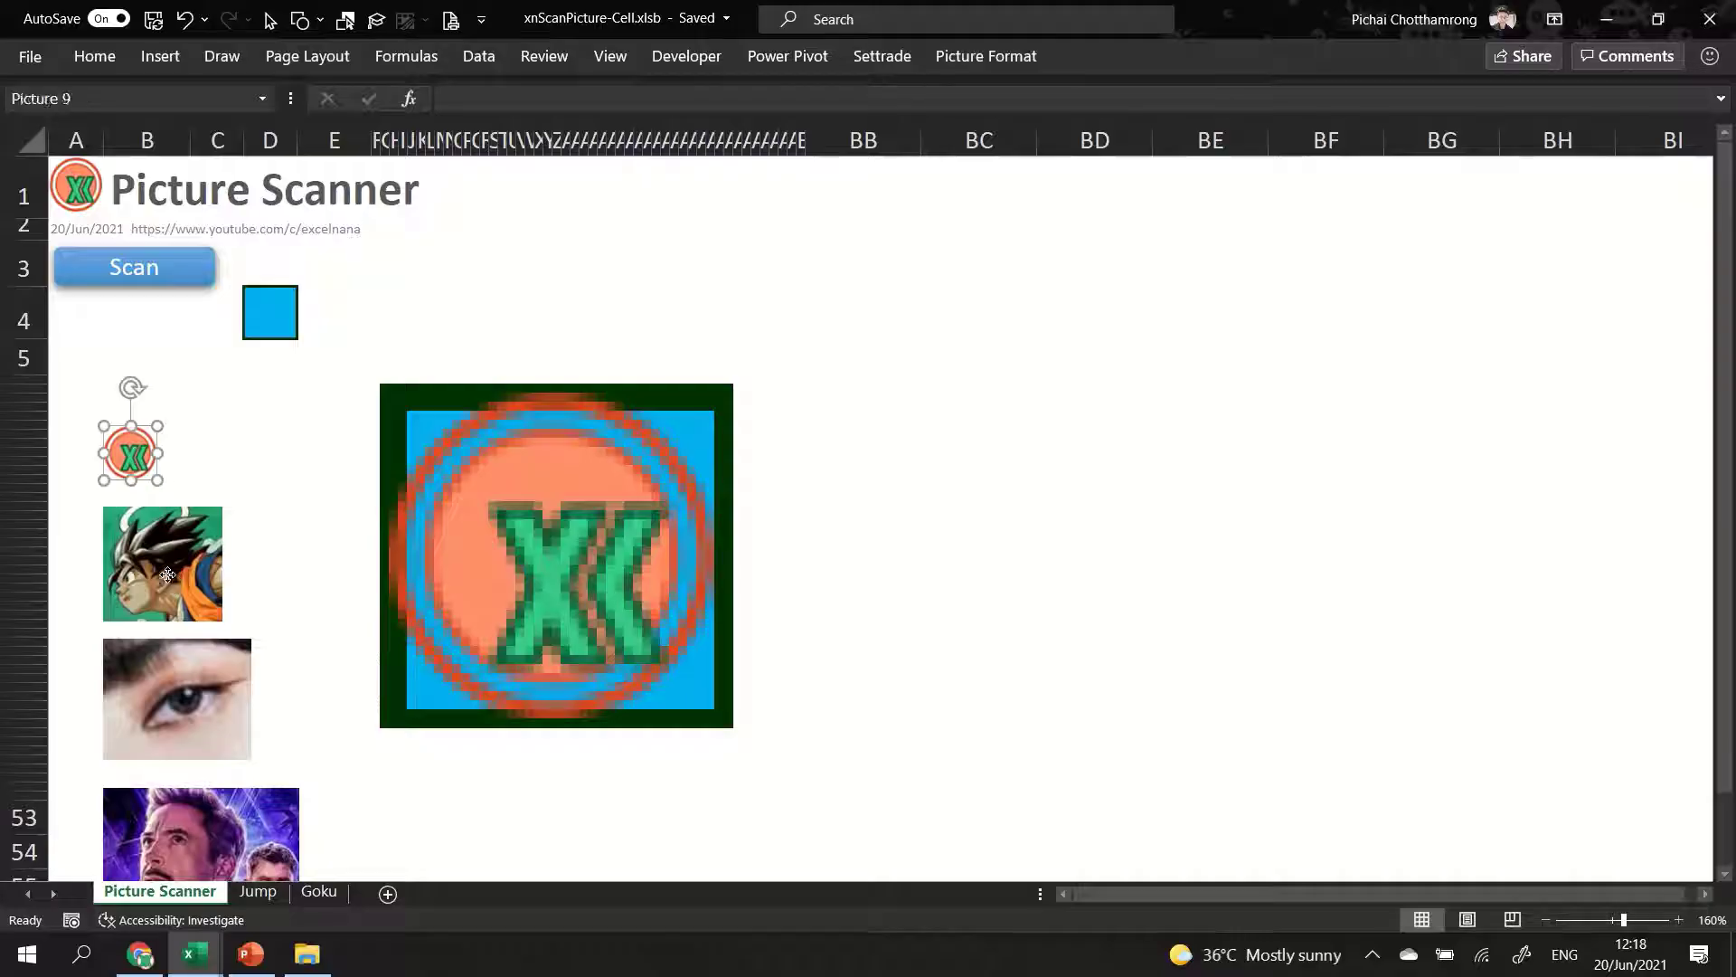
left_click_drag(168, 575, 307, 362)
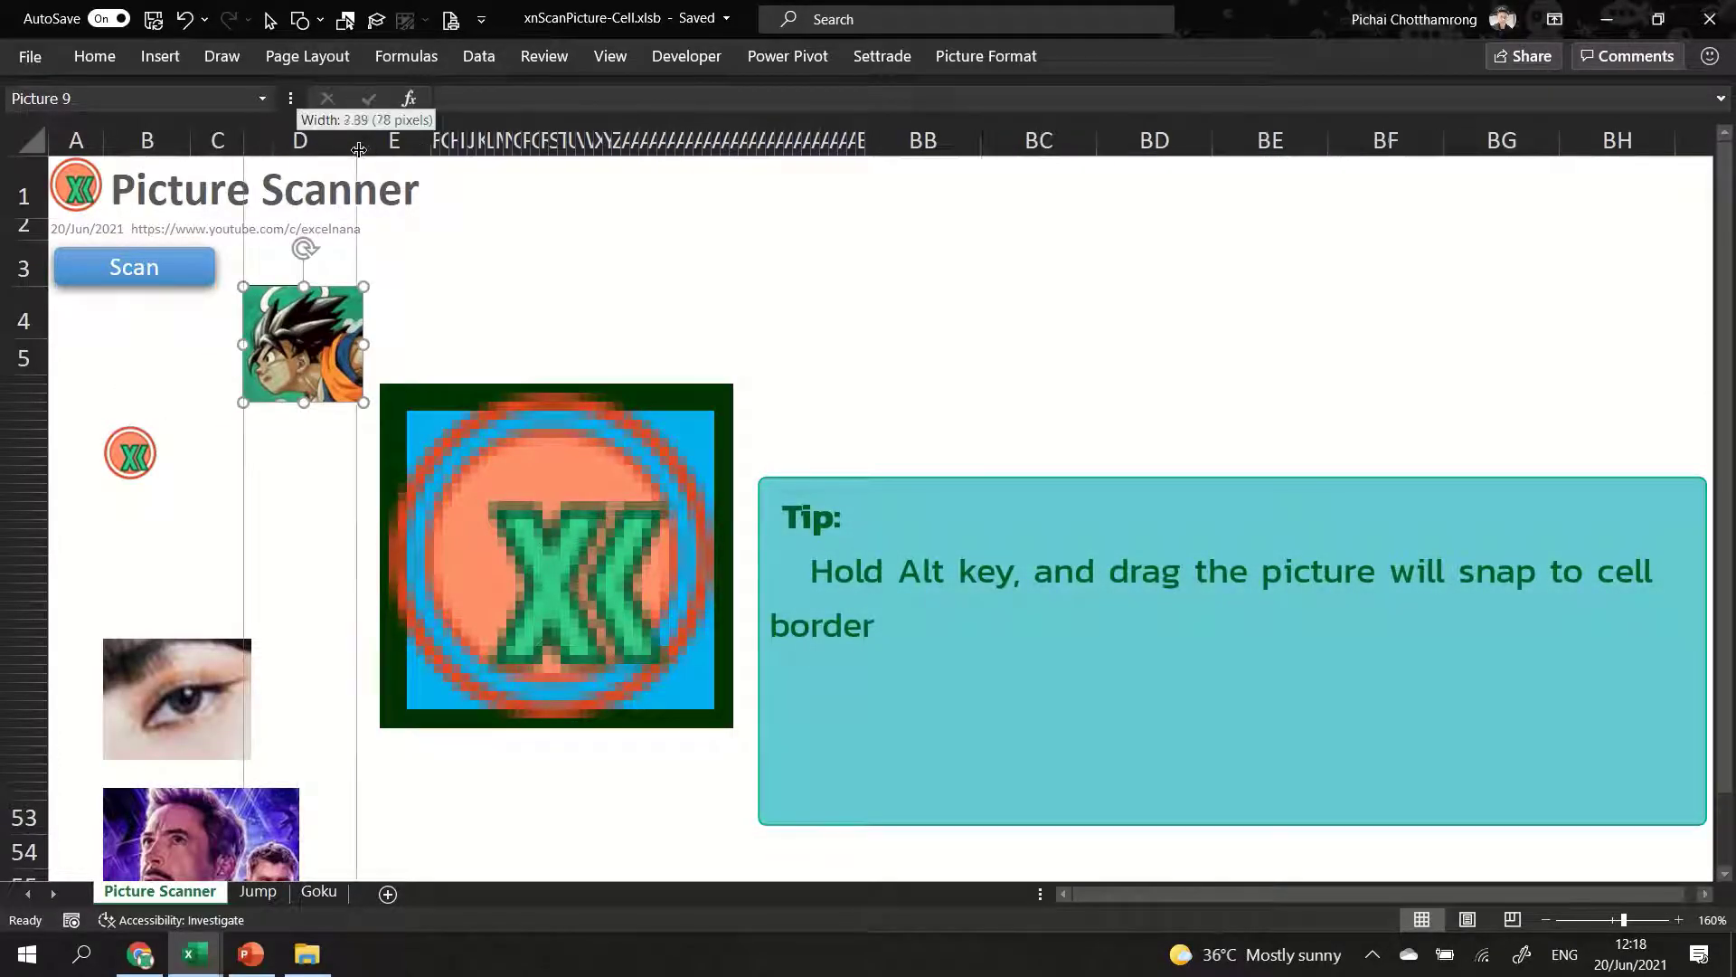
left_click_drag(296, 142, 363, 142)
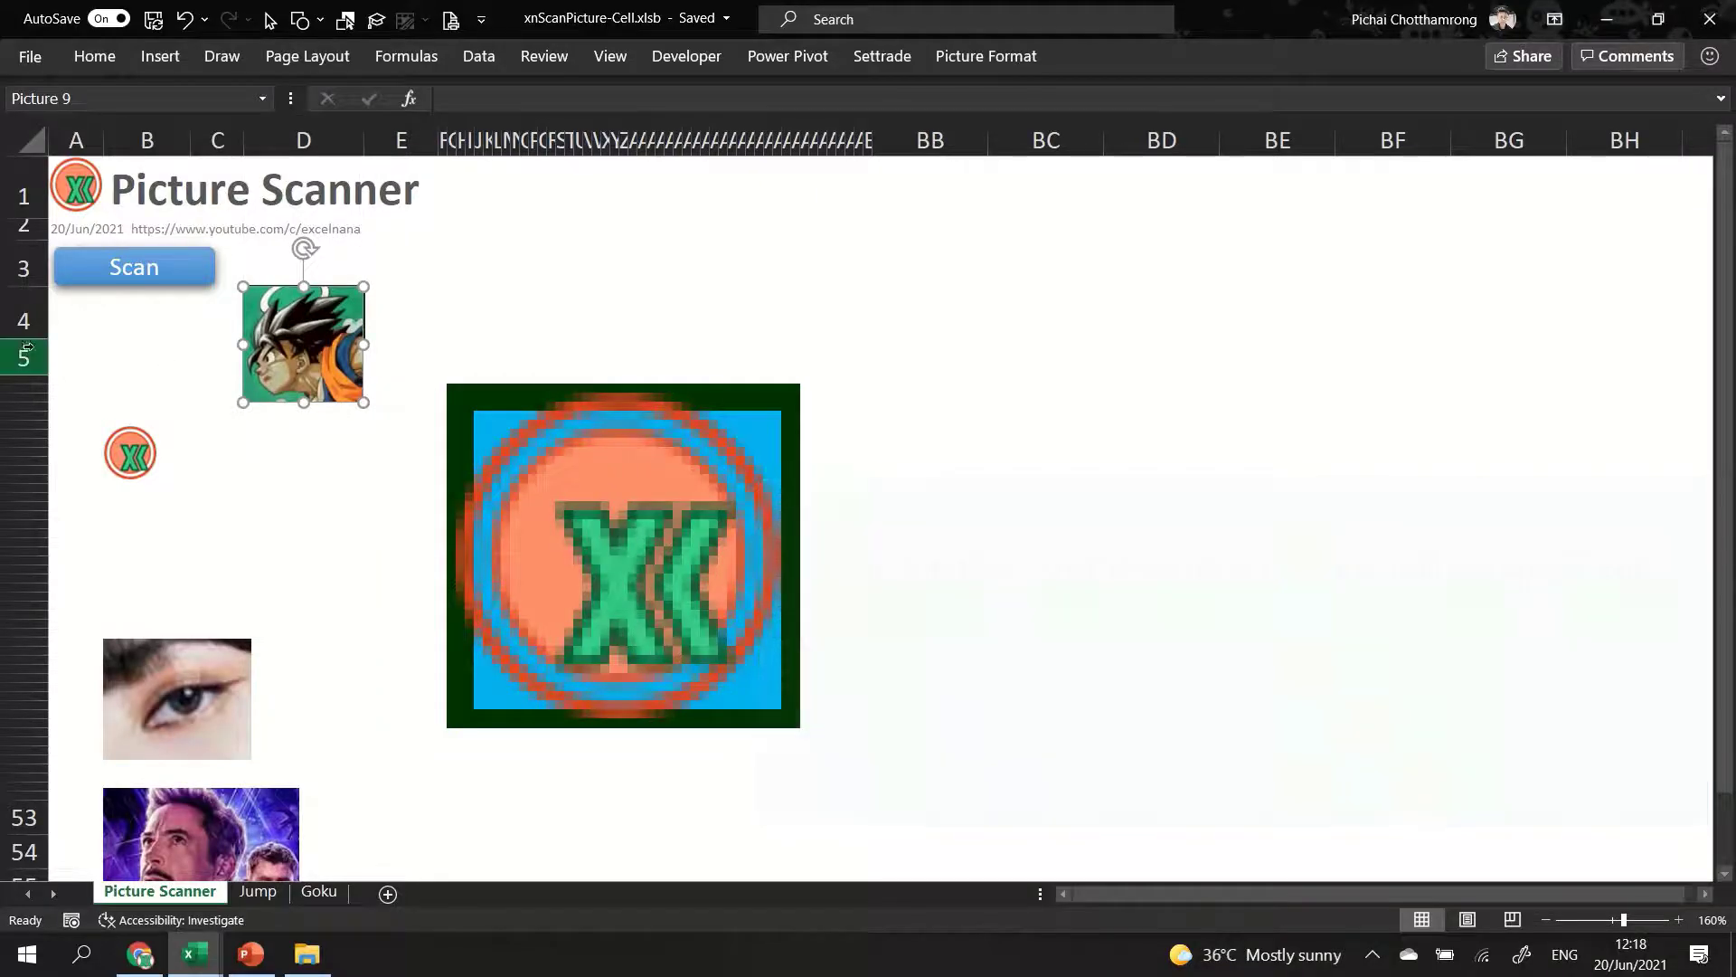
left_click_drag(34, 339, 41, 403)
left_click(237, 496)
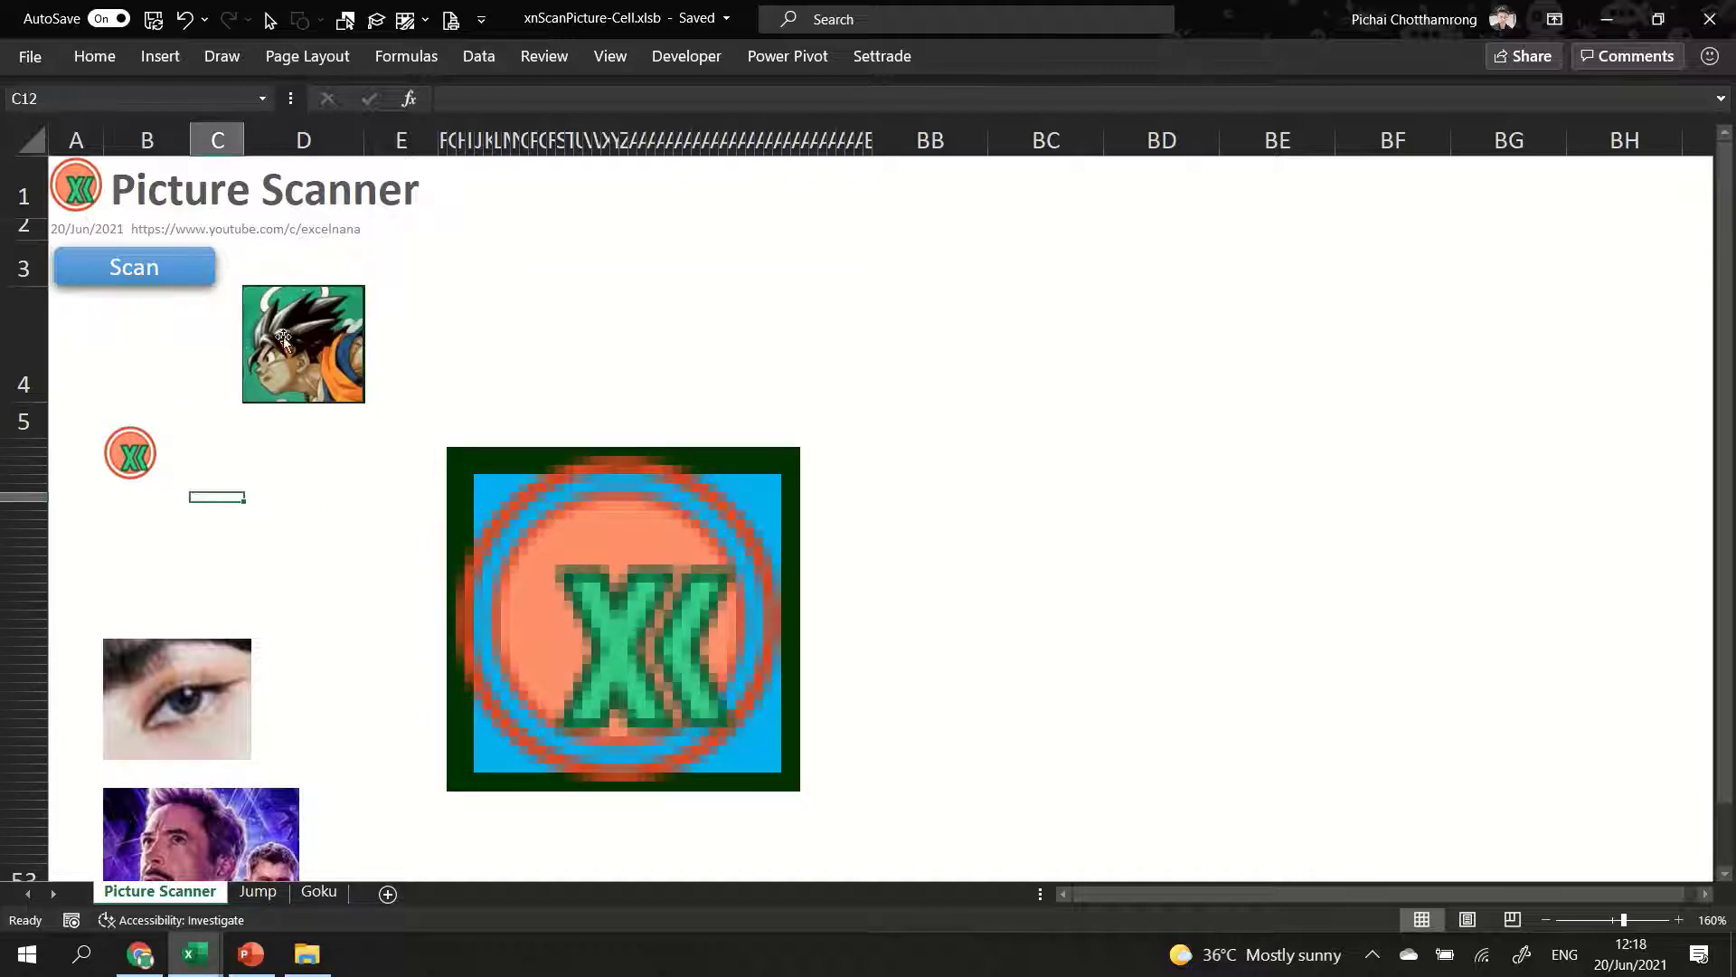
- Scan the Goku picture into a large pixel-art portrait and close the finish message
left_click(125, 269)
left_click(956, 559)
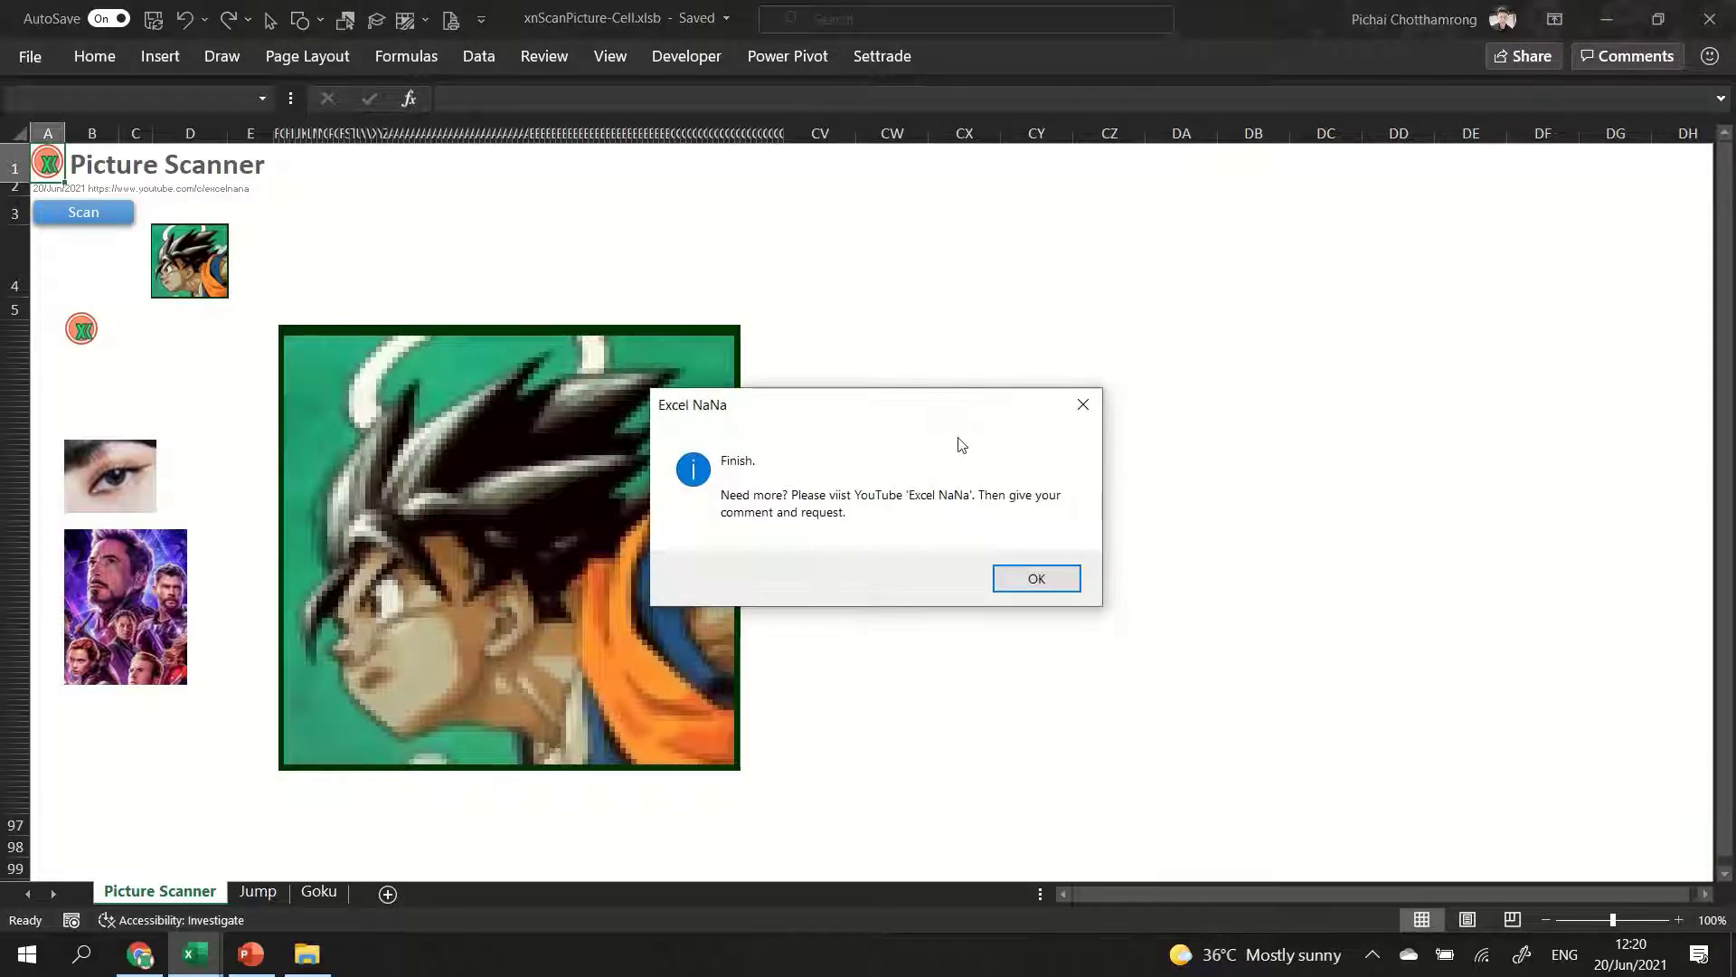
left_click(1036, 580)
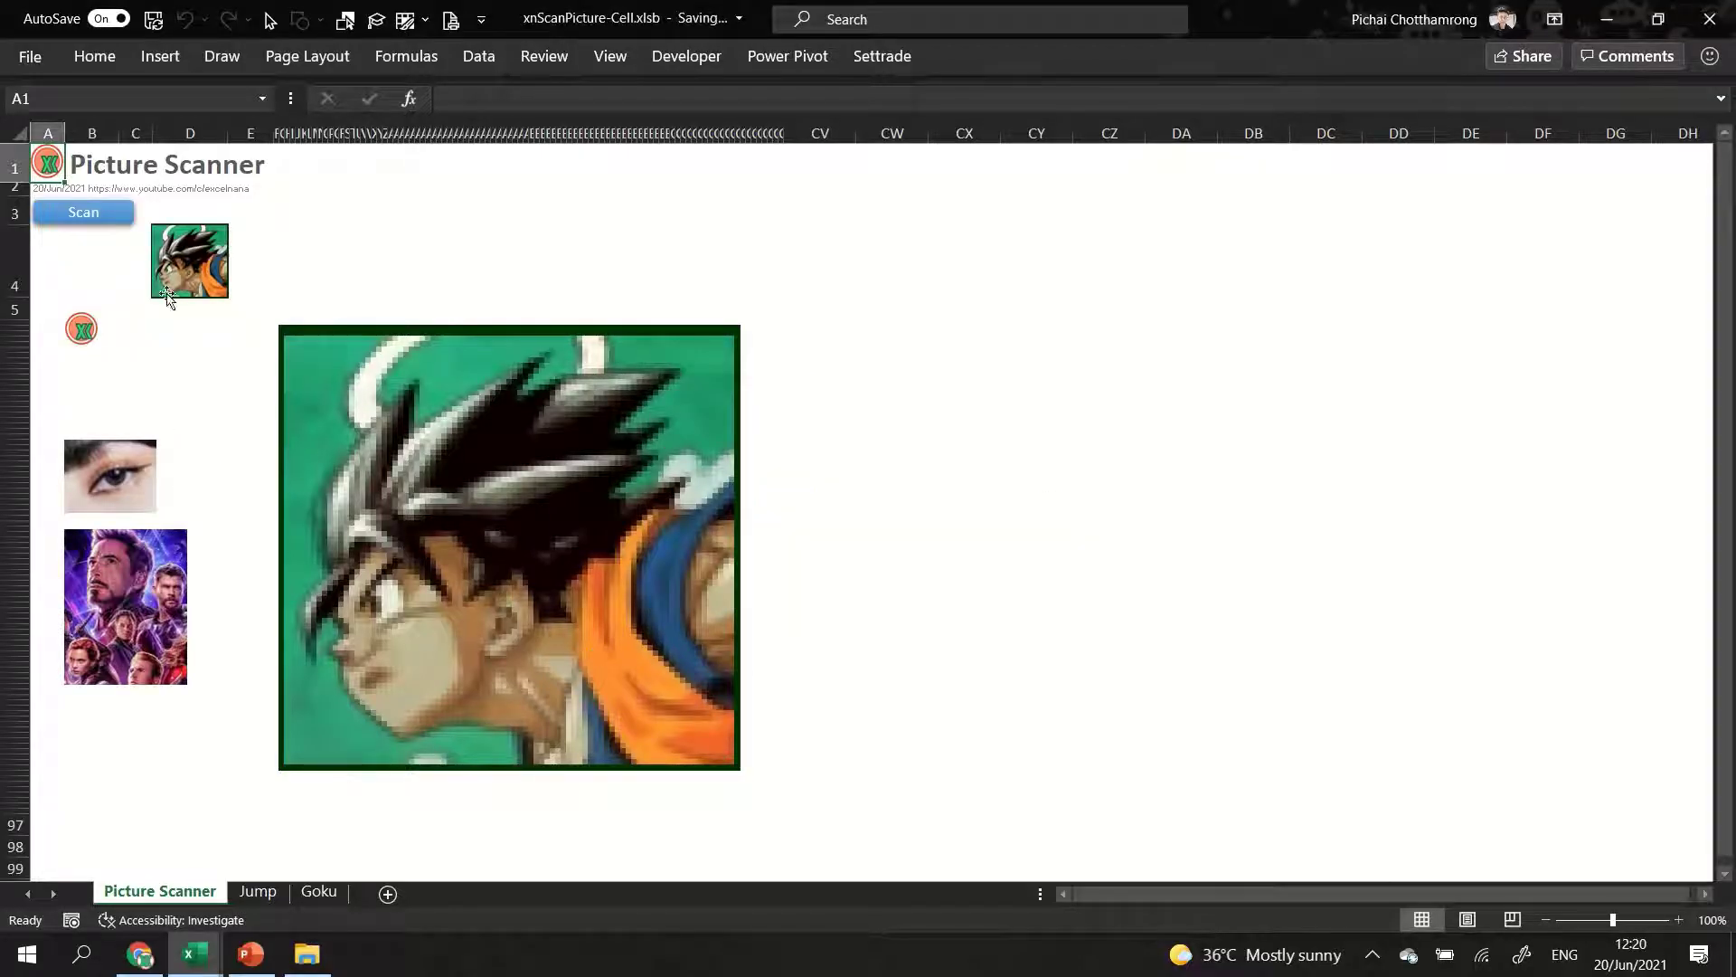
- Swap Goku for the eye picture in D4, fit it to about 75×80 pixels, and start scanning
mouse_move(167, 297)
left_mouse_down()
mouse_move(79, 424)
mouse_move(180, 251)
mouse_move(208, 278)
left_mouse_up()
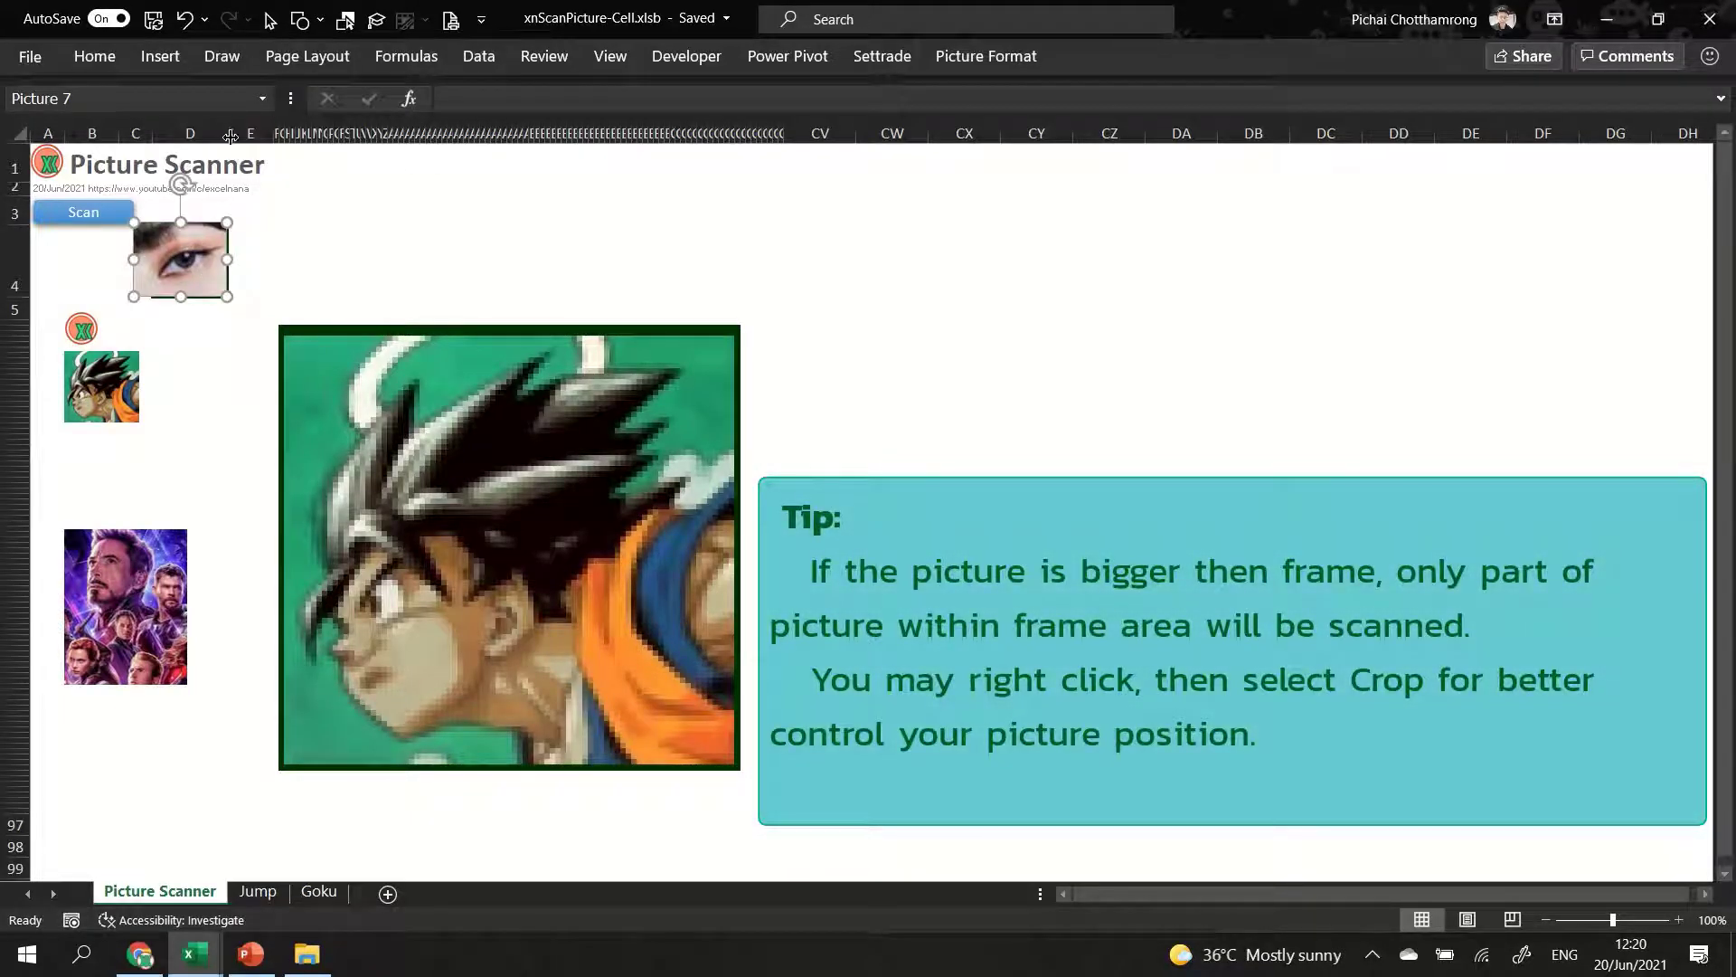
left_click_drag(231, 135, 222, 136)
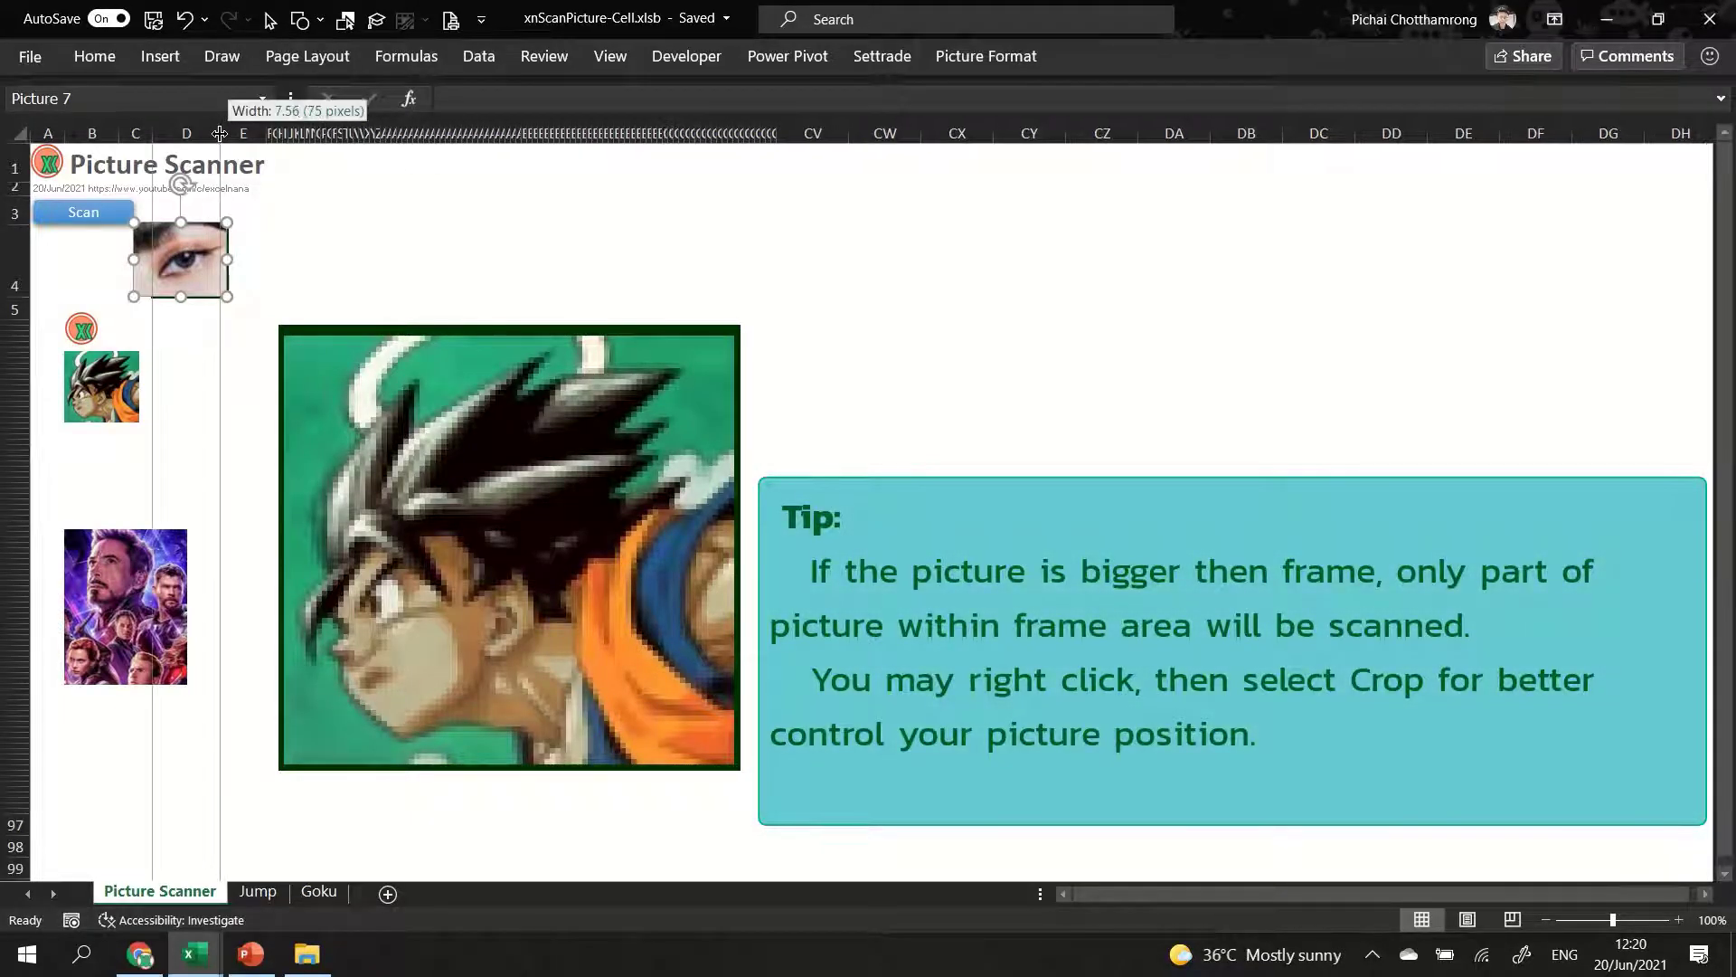
left_click_drag(15, 289, 16, 287)
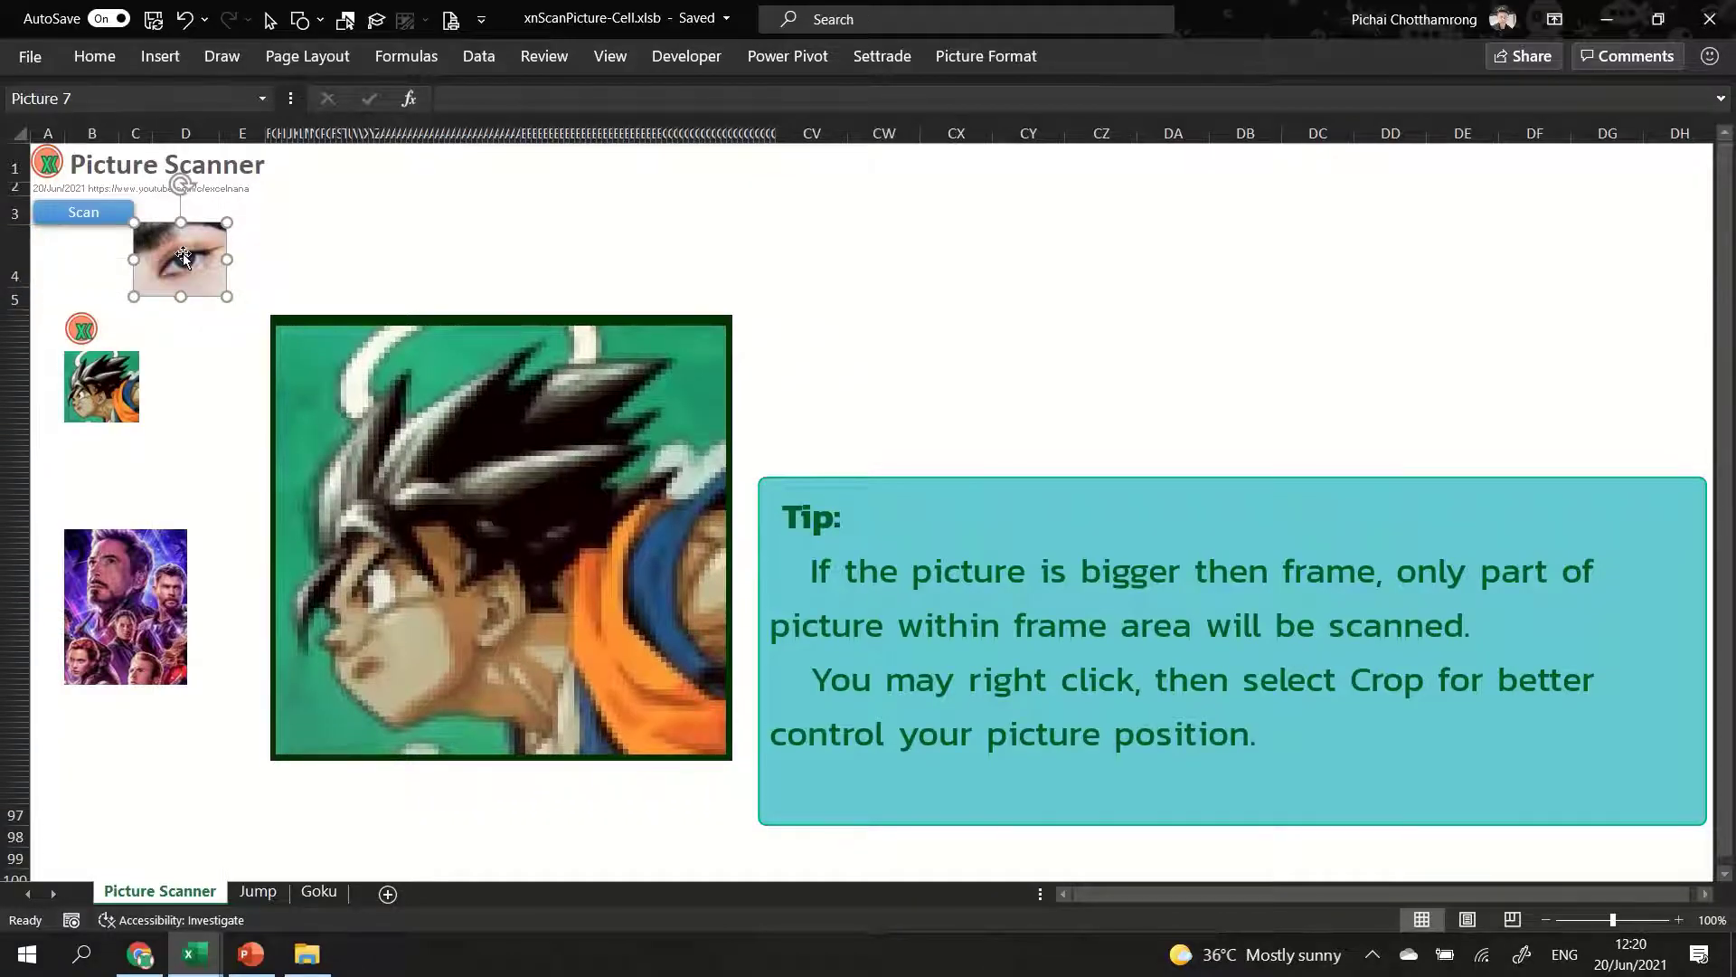
left_click(70, 214)
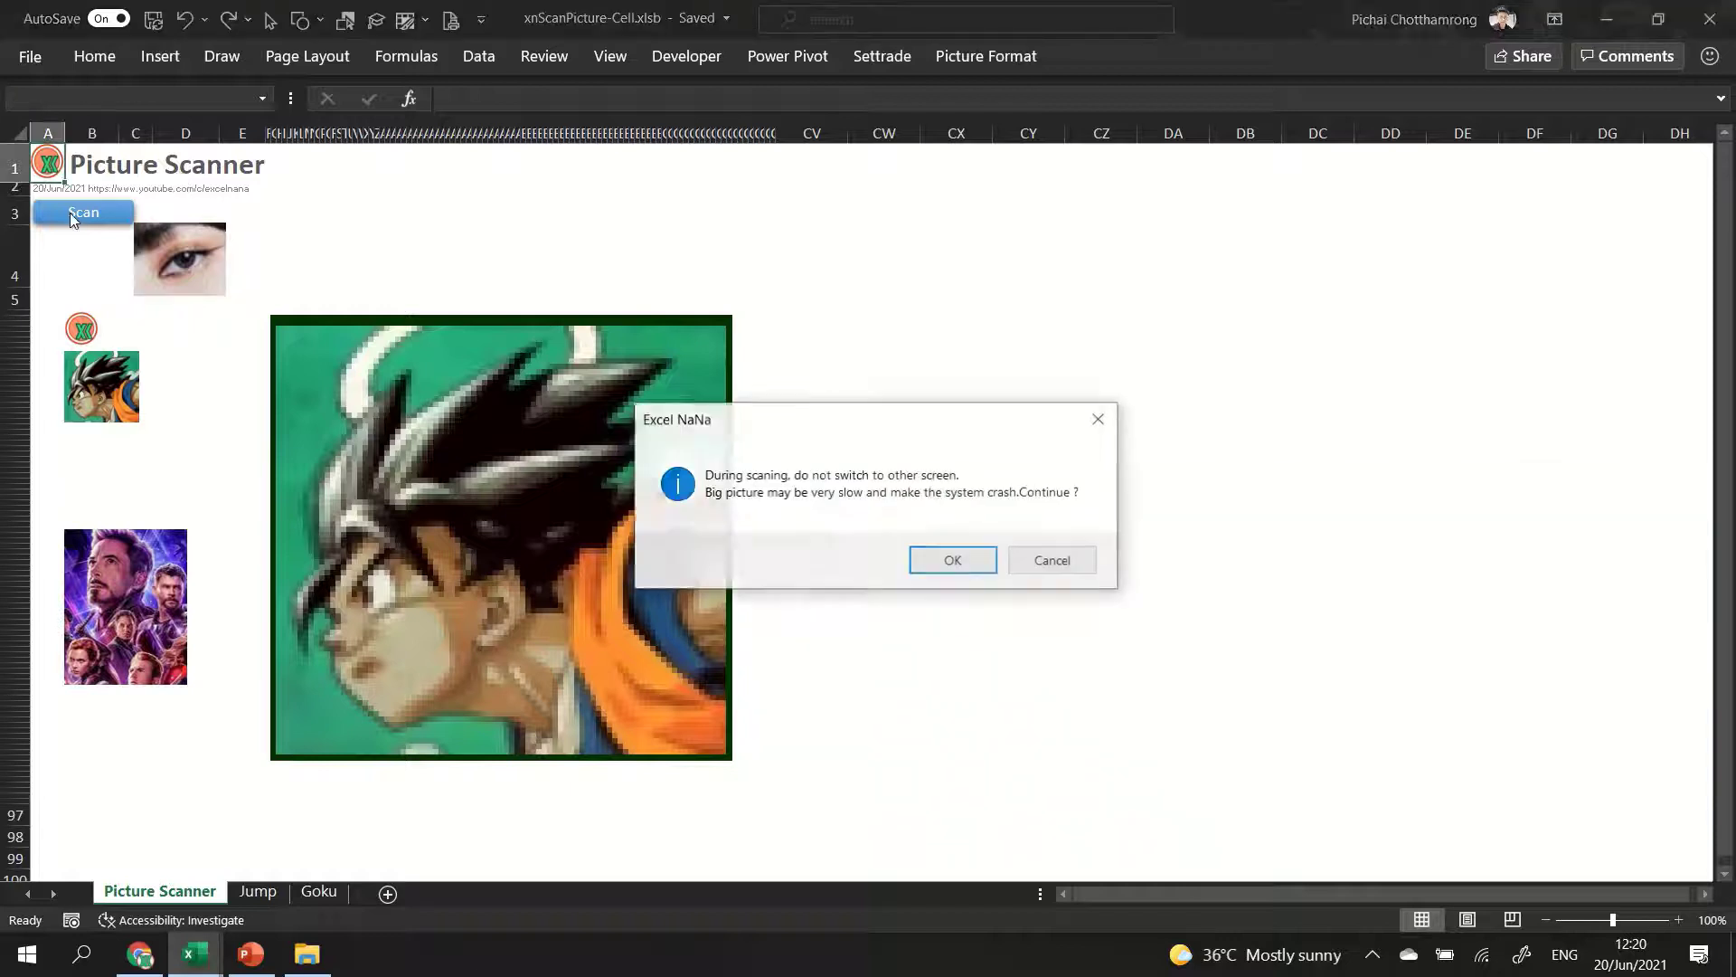
- Confirm the scan and close the finish message once the pixel-art eye is drawn
left_click(939, 568)
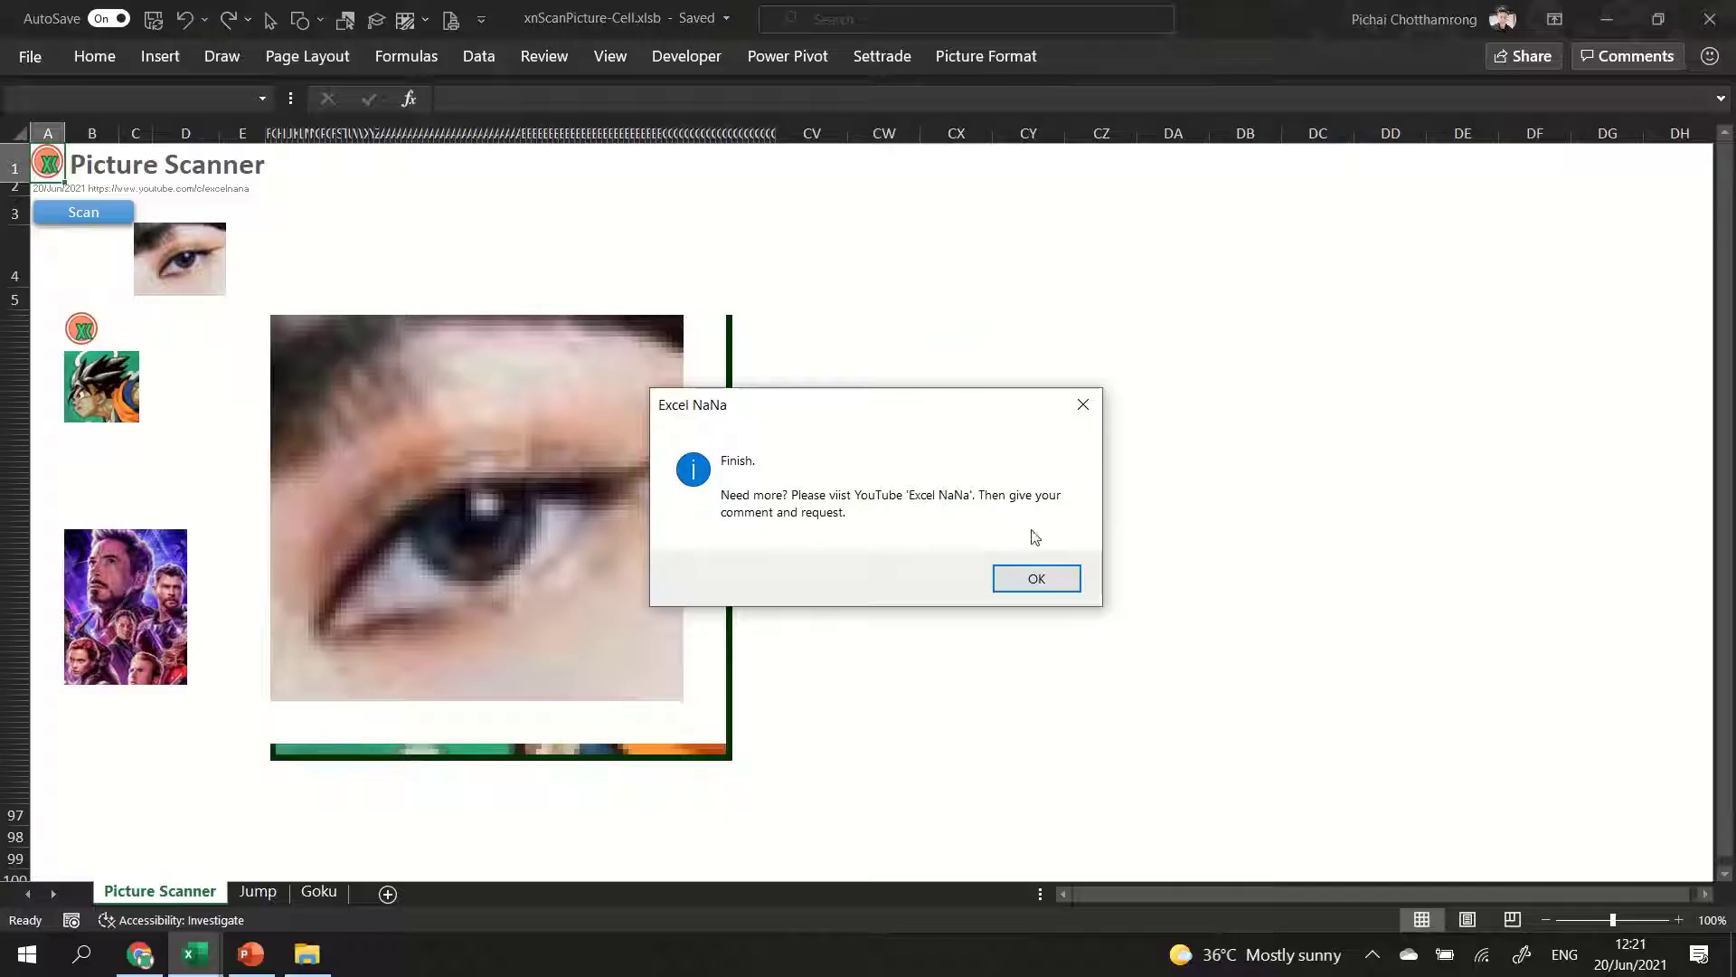
left_click(1054, 581)
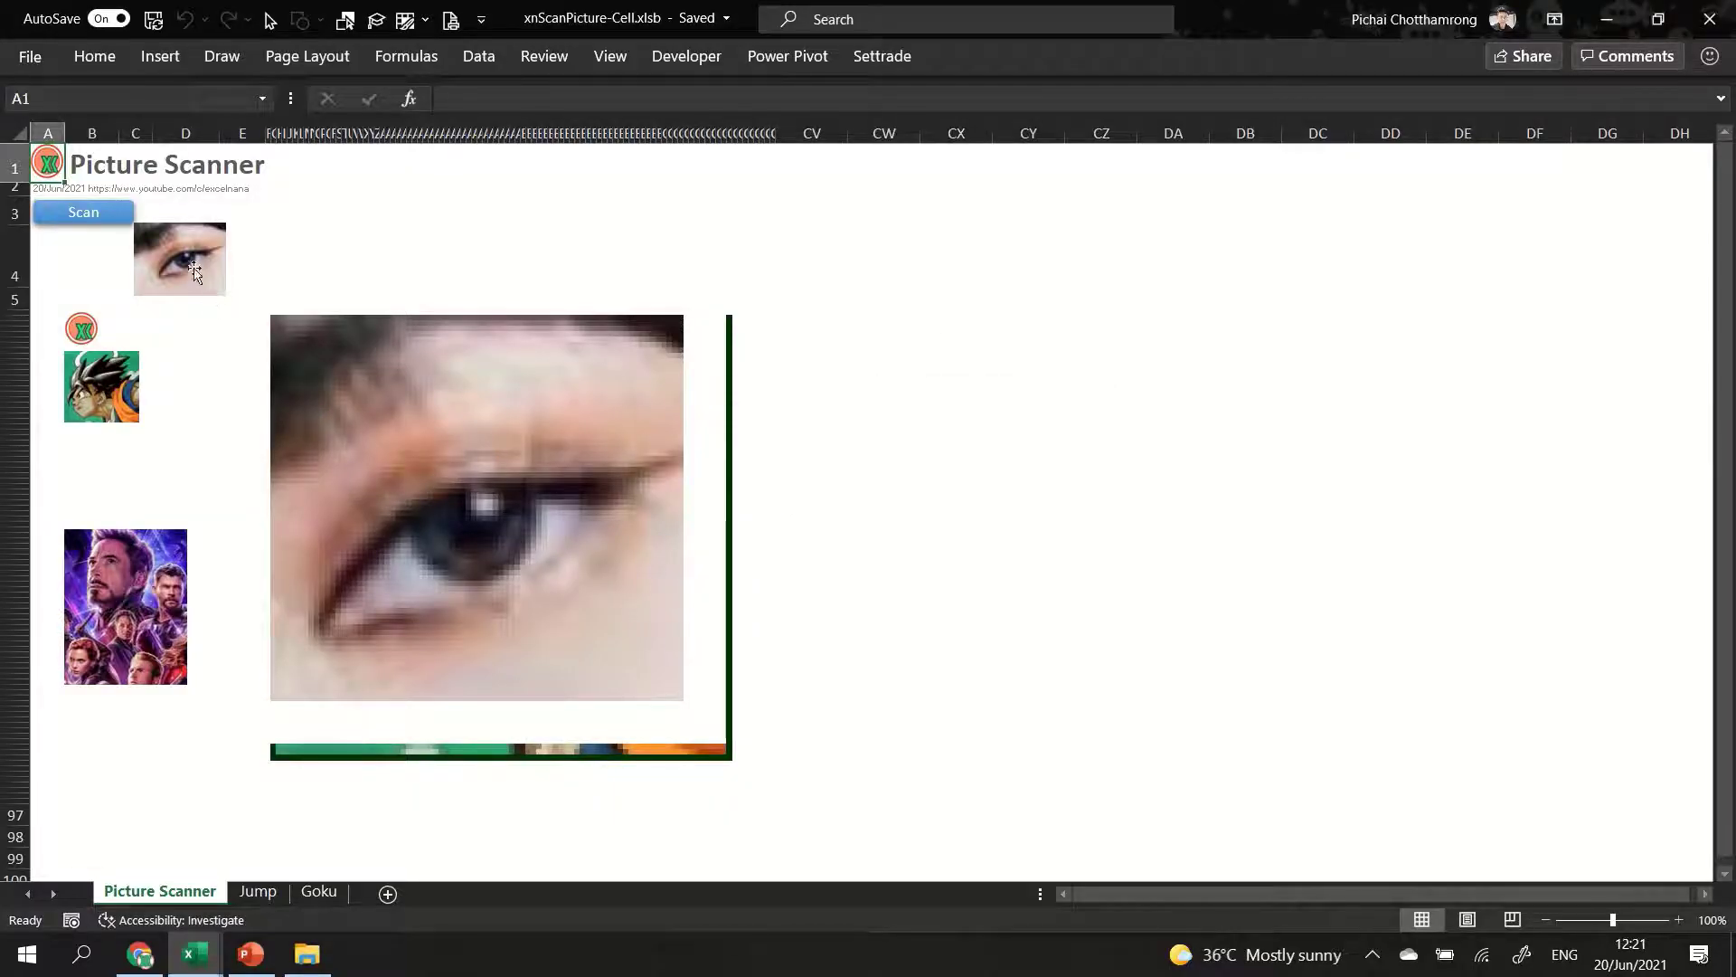
- Move the eye thumbnail out of D4 and bring the Avengers poster up beside it
left_click_drag(195, 271, 124, 485)
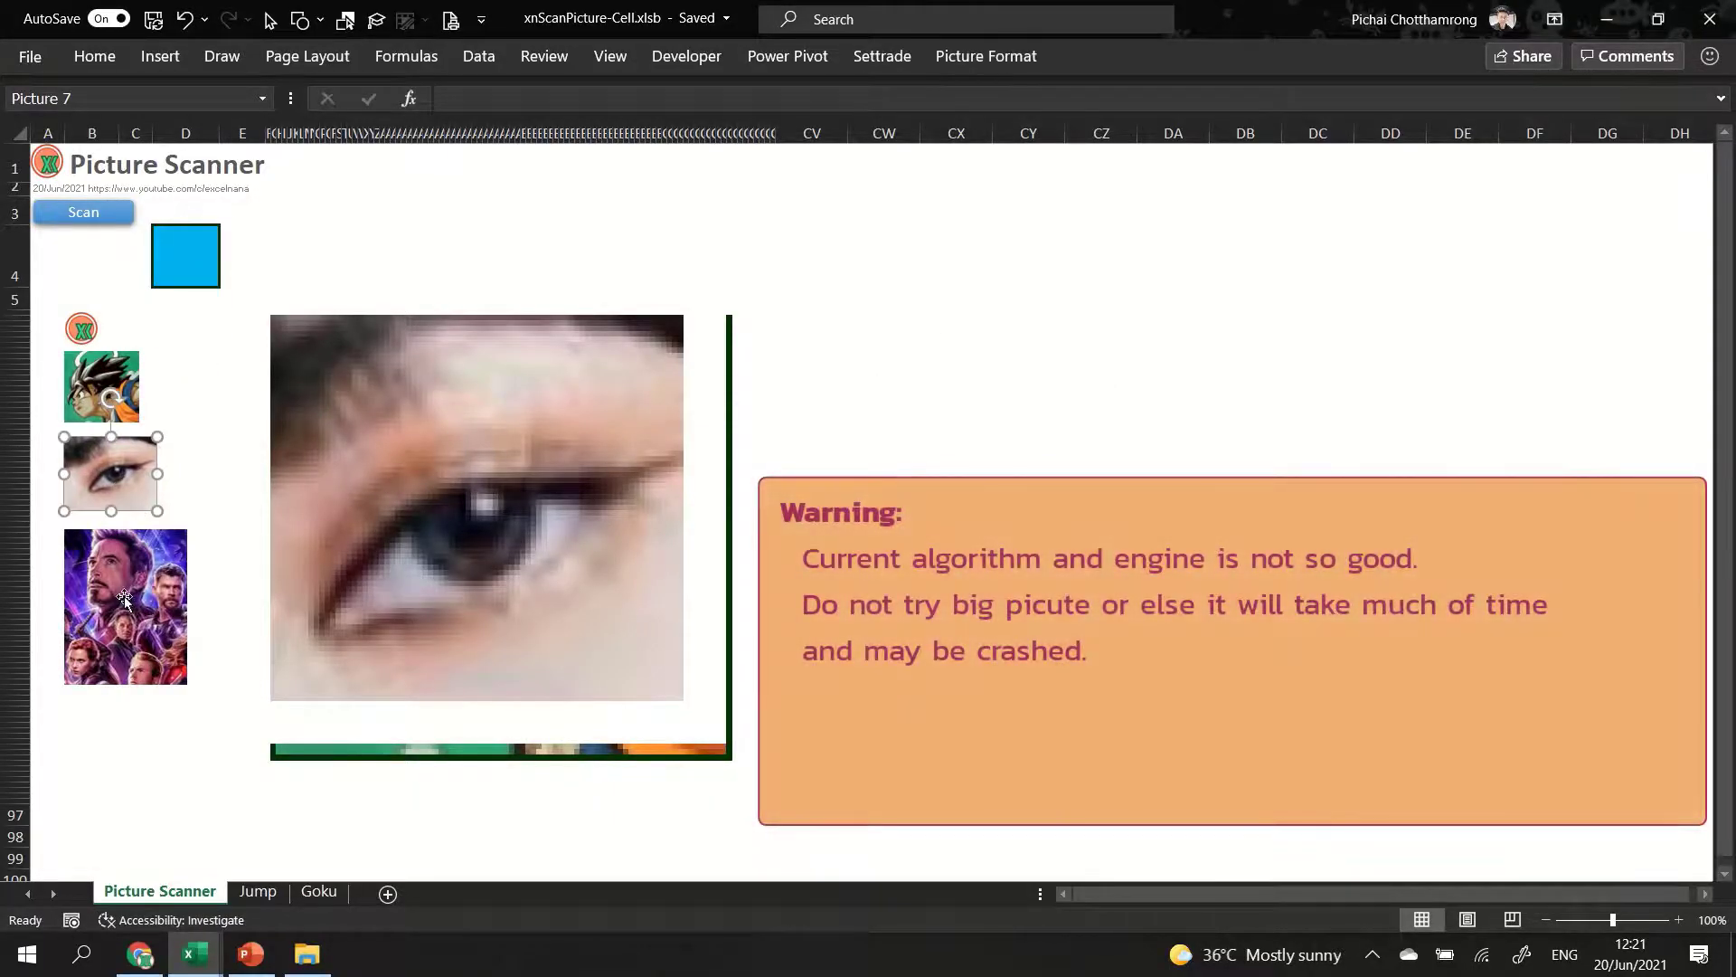
left_click_drag(123, 599, 229, 284)
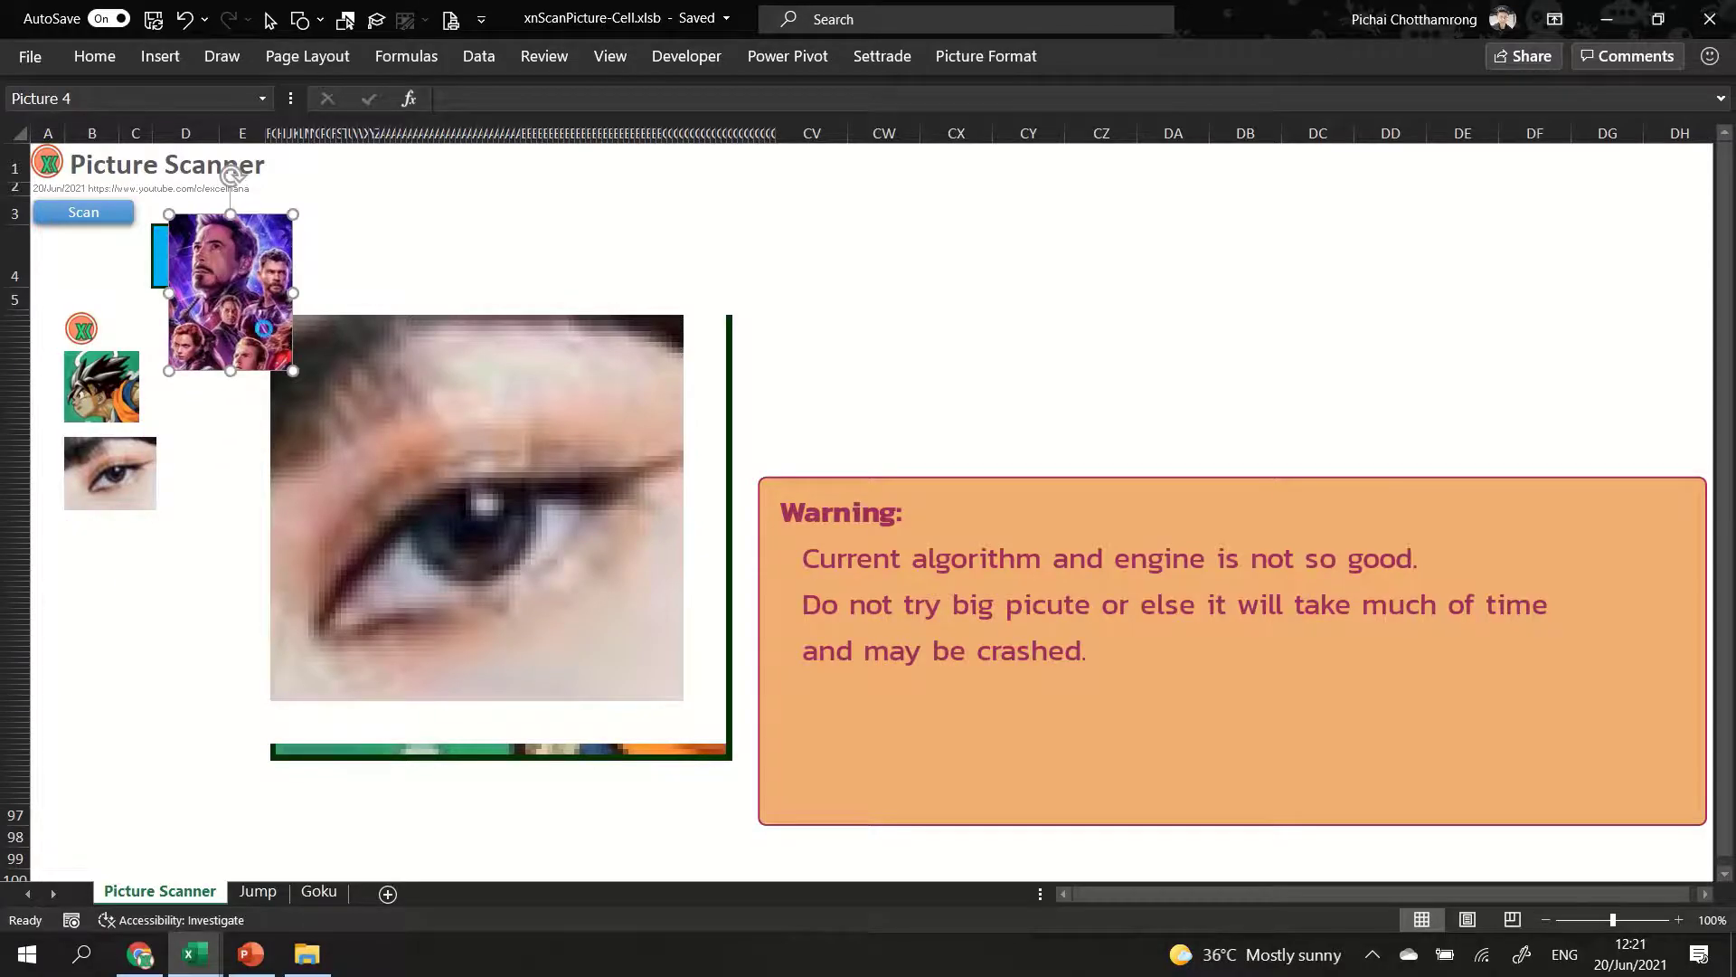
scroll(258, 328, "up", 2, "ctrl")
scroll(249, 326, "up", 3, "ctrl")
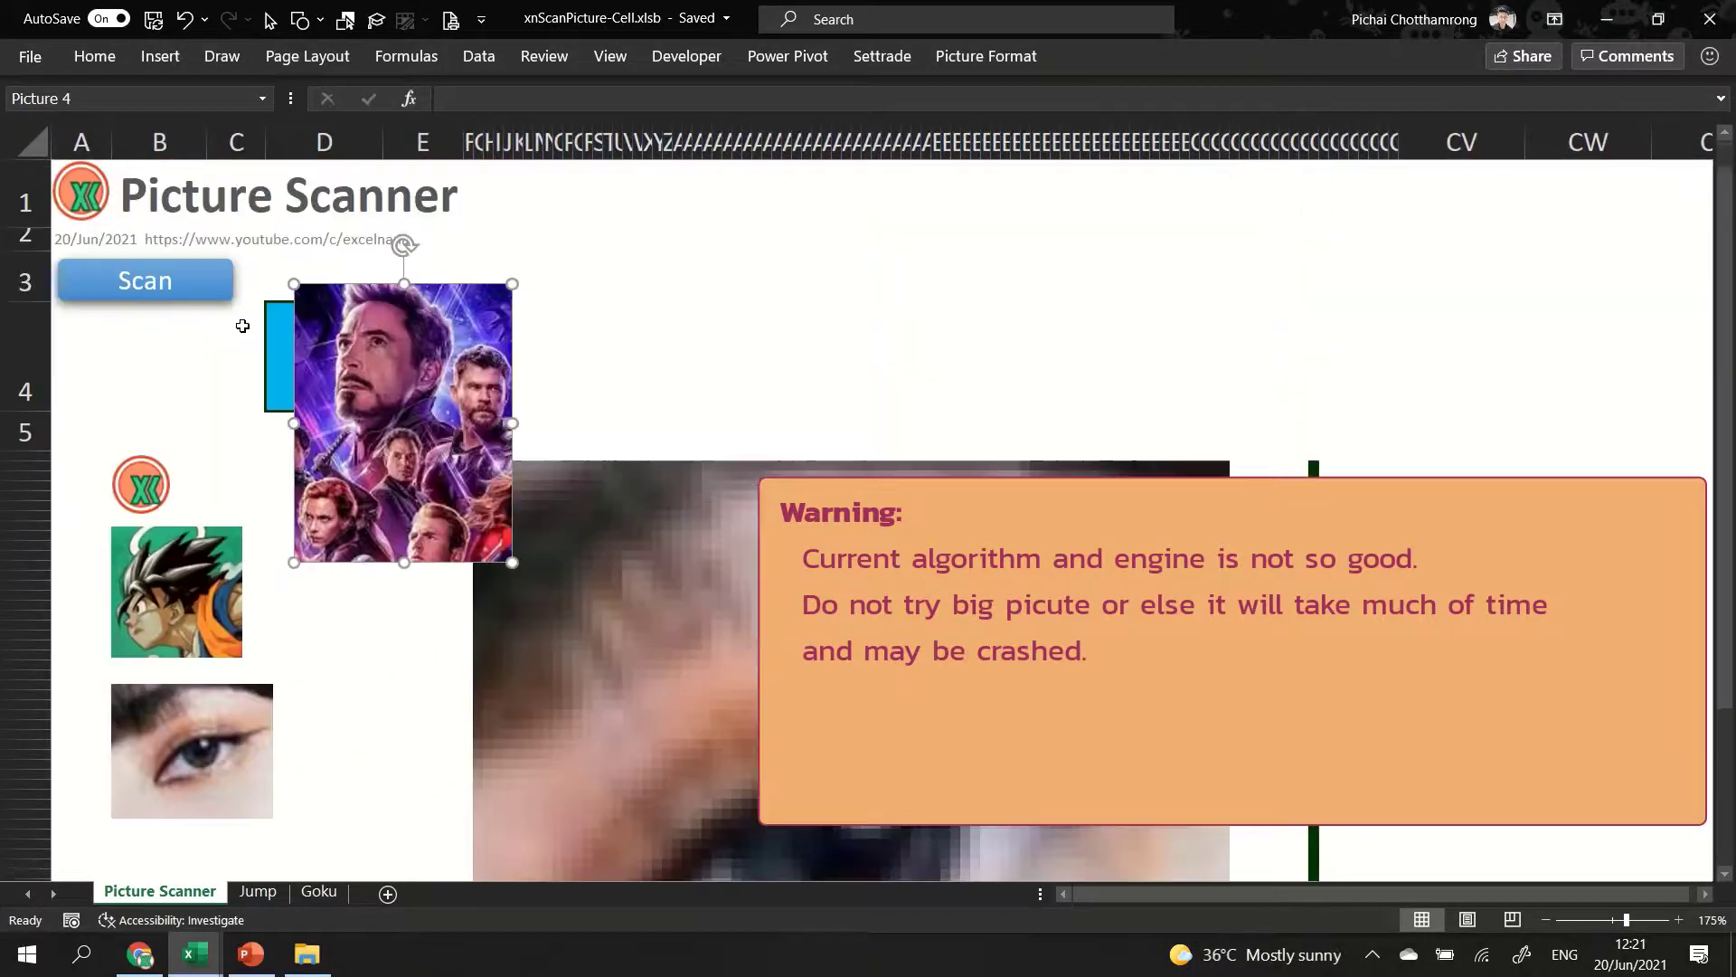
- Crop the Avengers poster to the top face and move it into D4
right_click(391, 400)
left_click(459, 348)
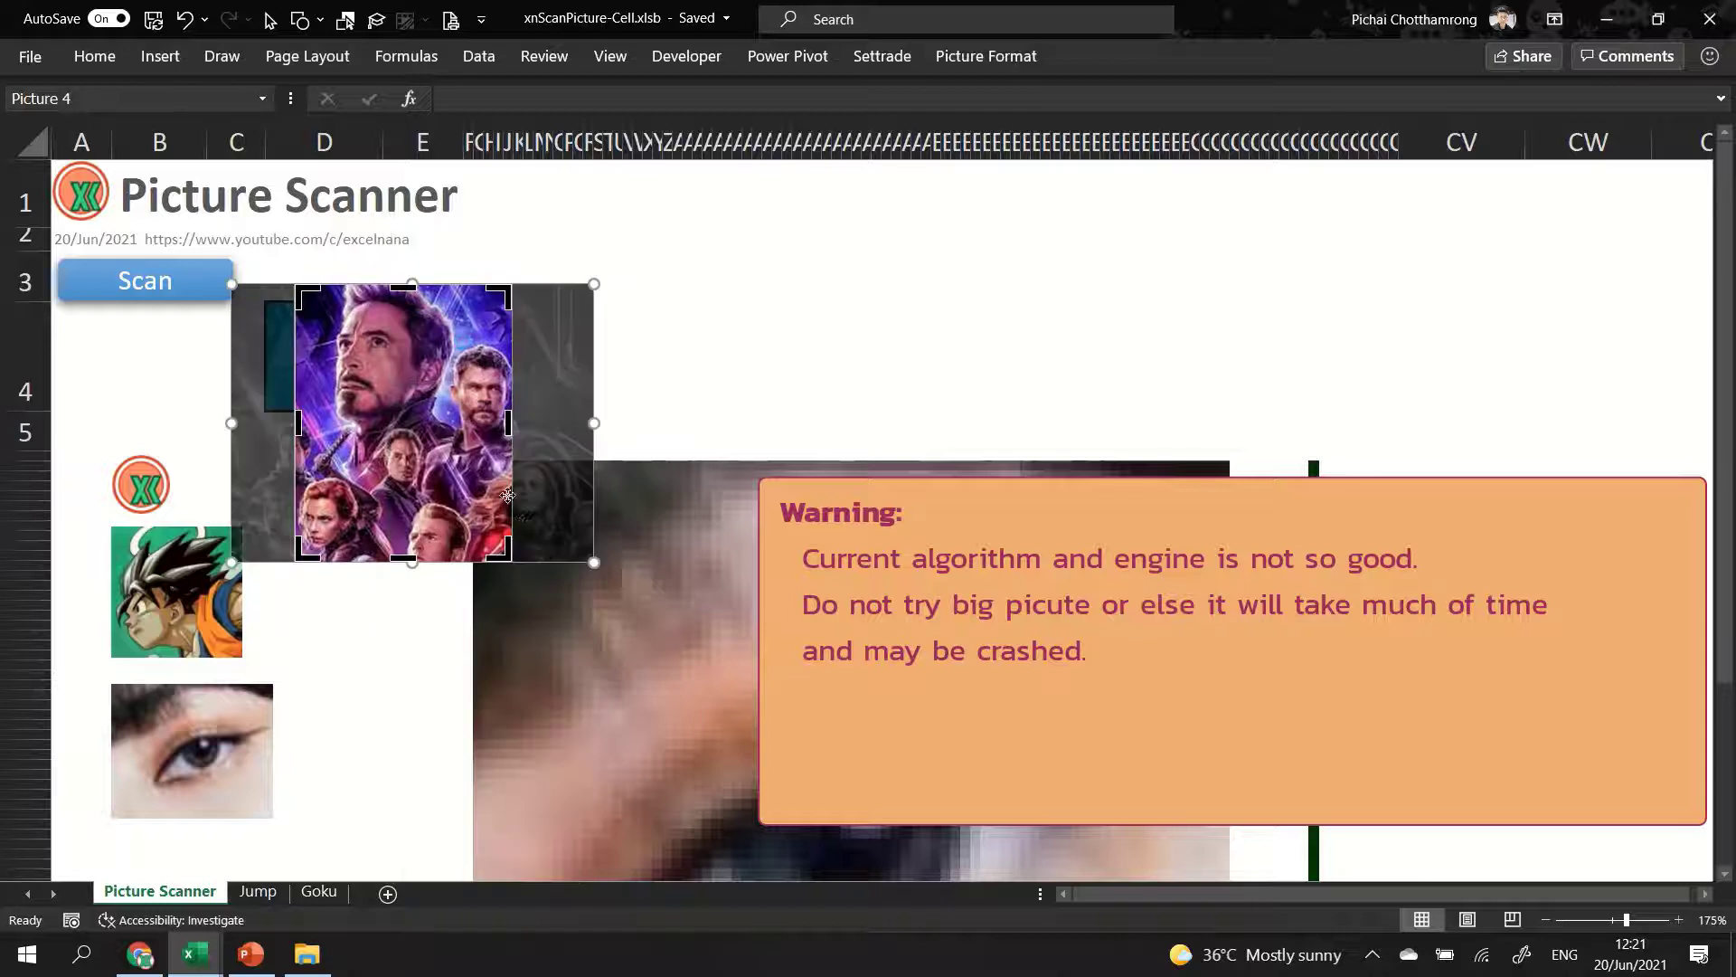
left_click_drag(503, 543, 450, 437)
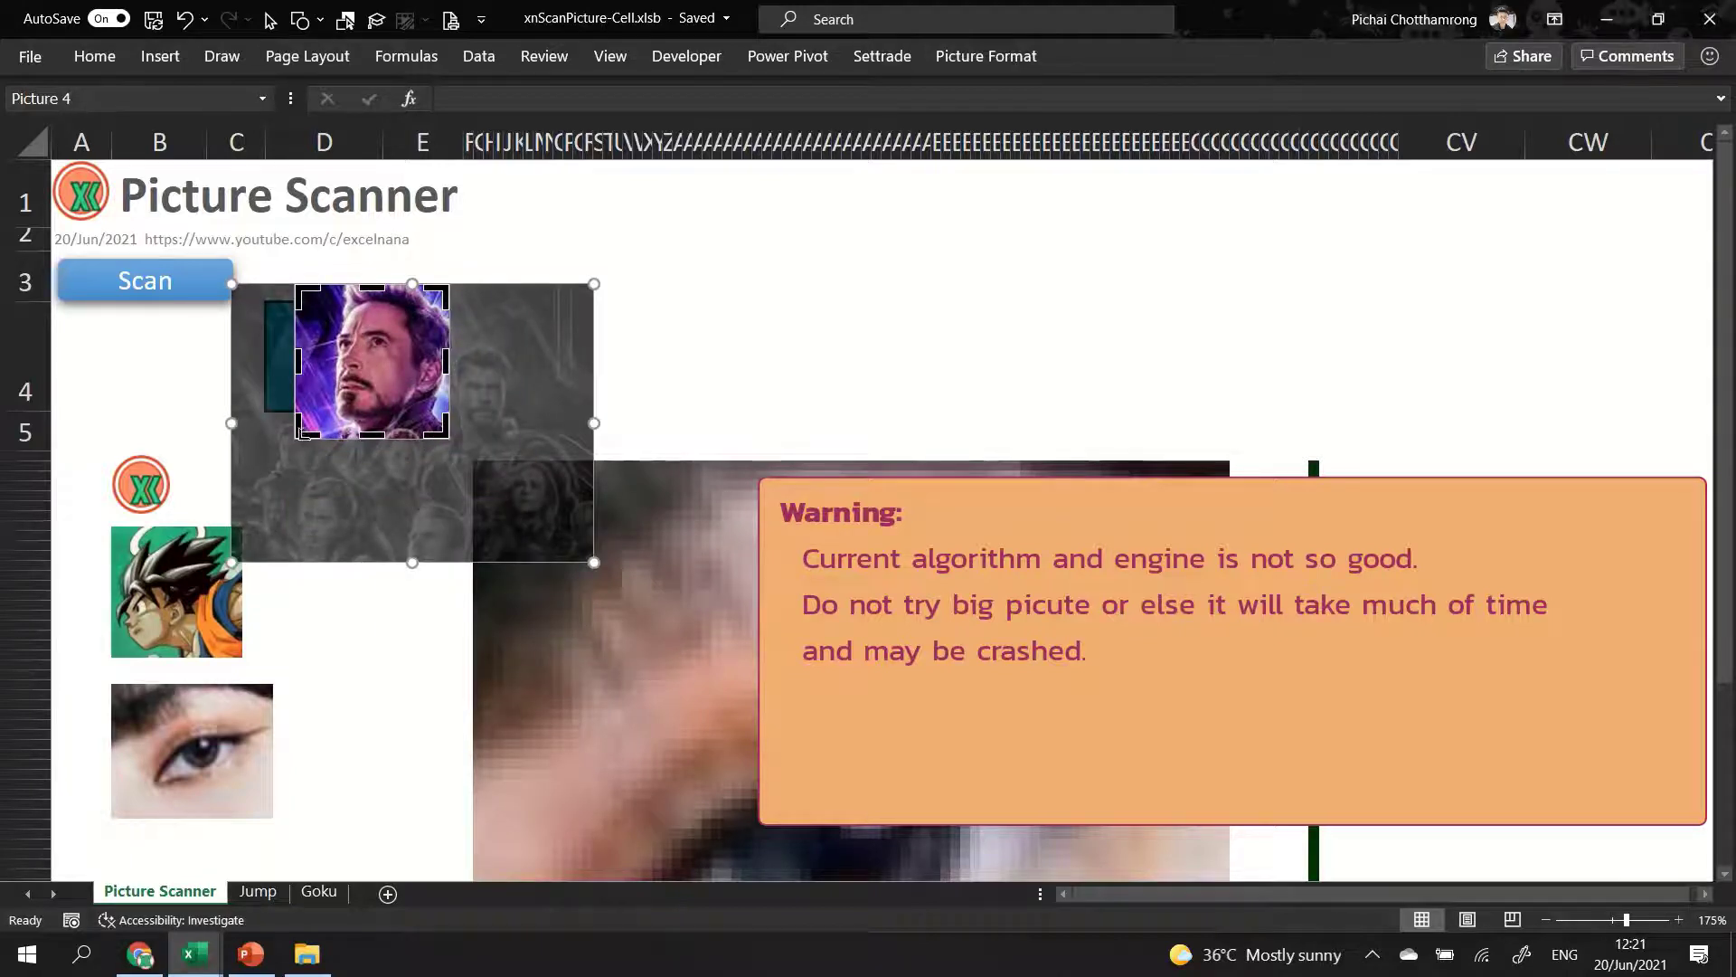
left_click_drag(307, 436, 321, 430)
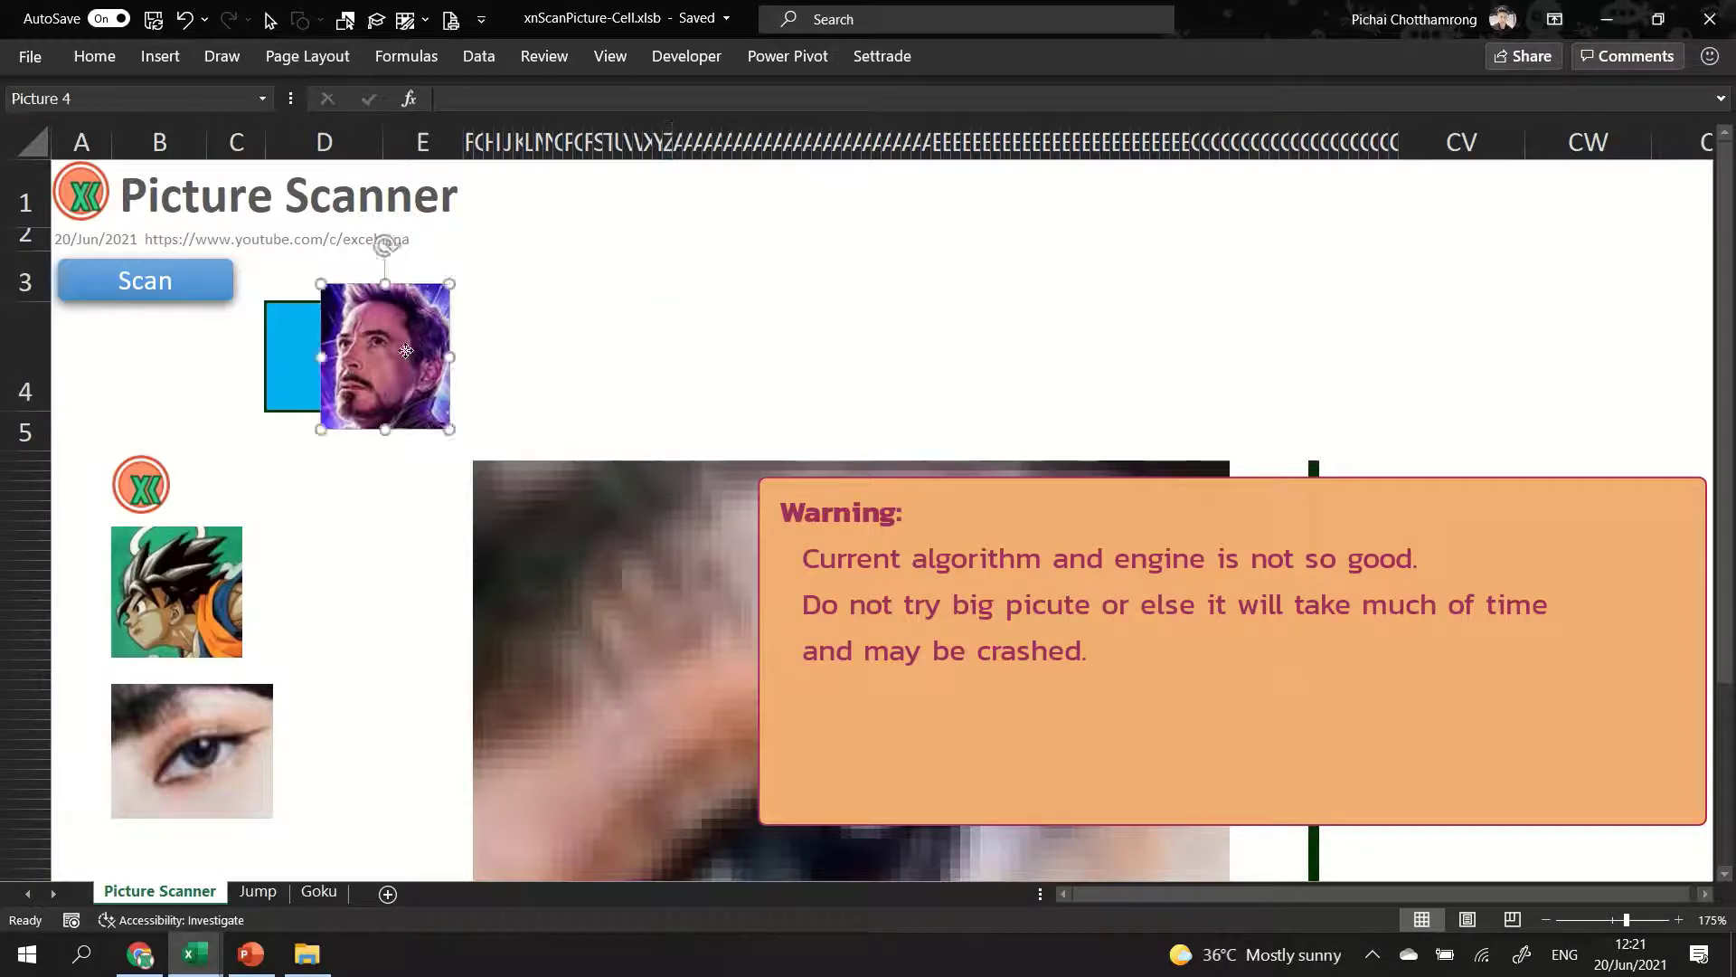
left_click_drag(420, 353, 363, 370)
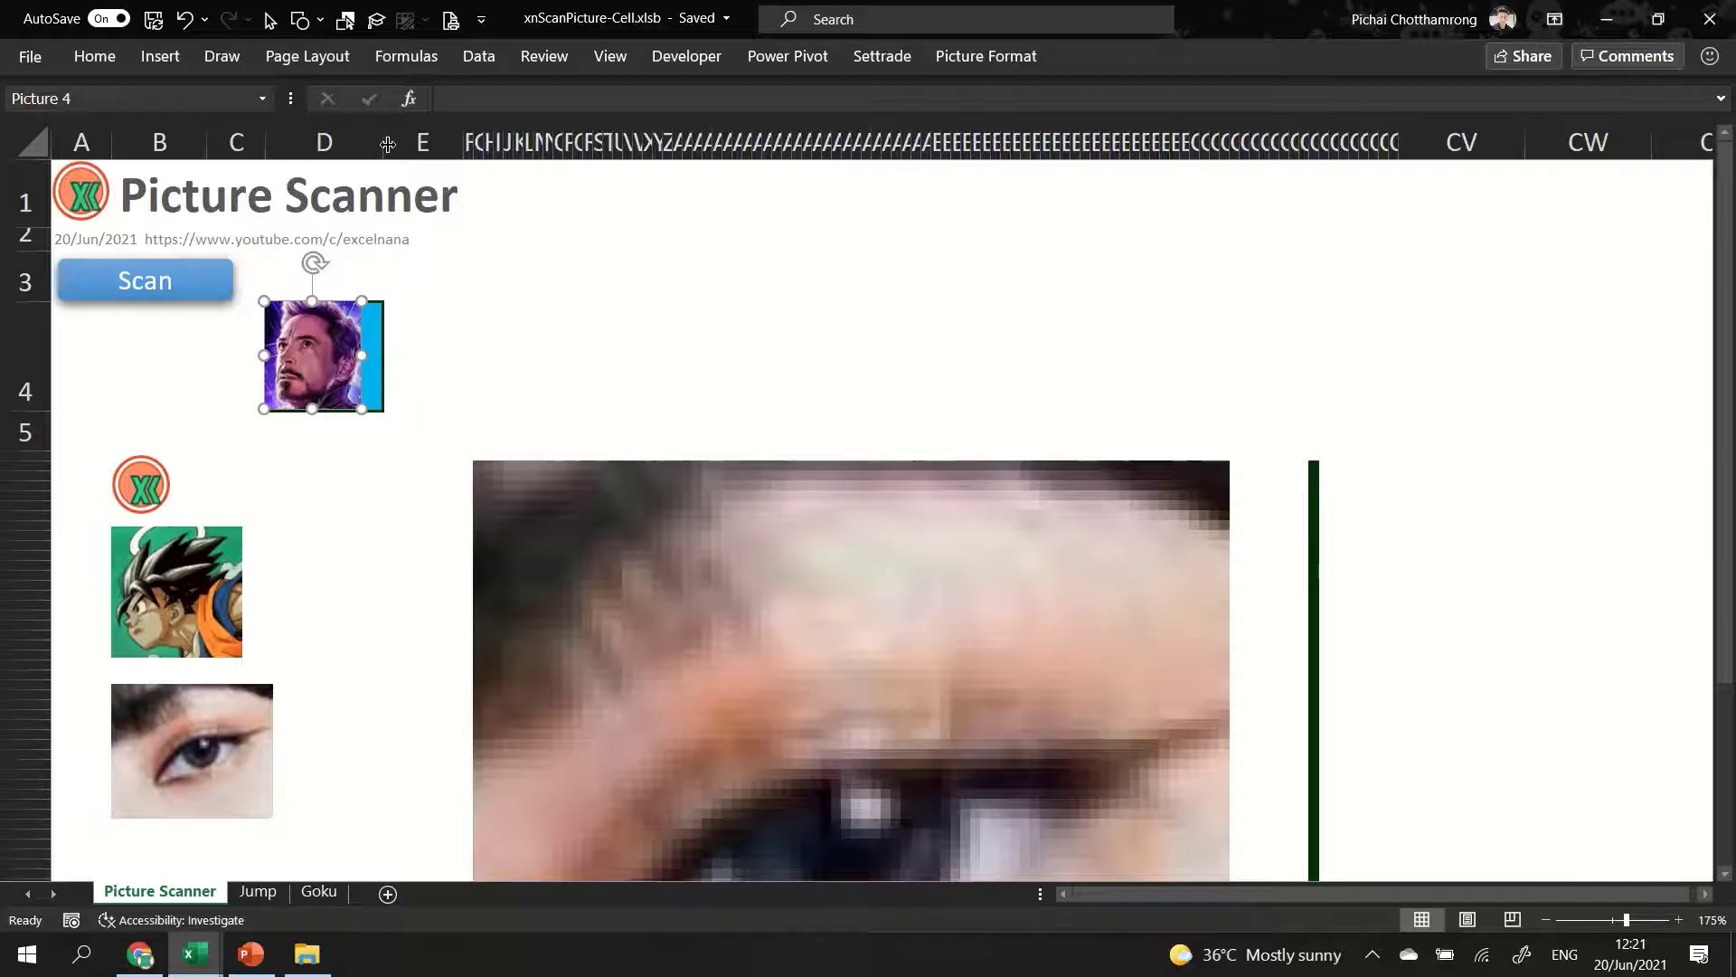
- Fit column D and row 4 (40.20, 67 pixels) to the face, then start scanning
left_click_drag(384, 145, 363, 144)
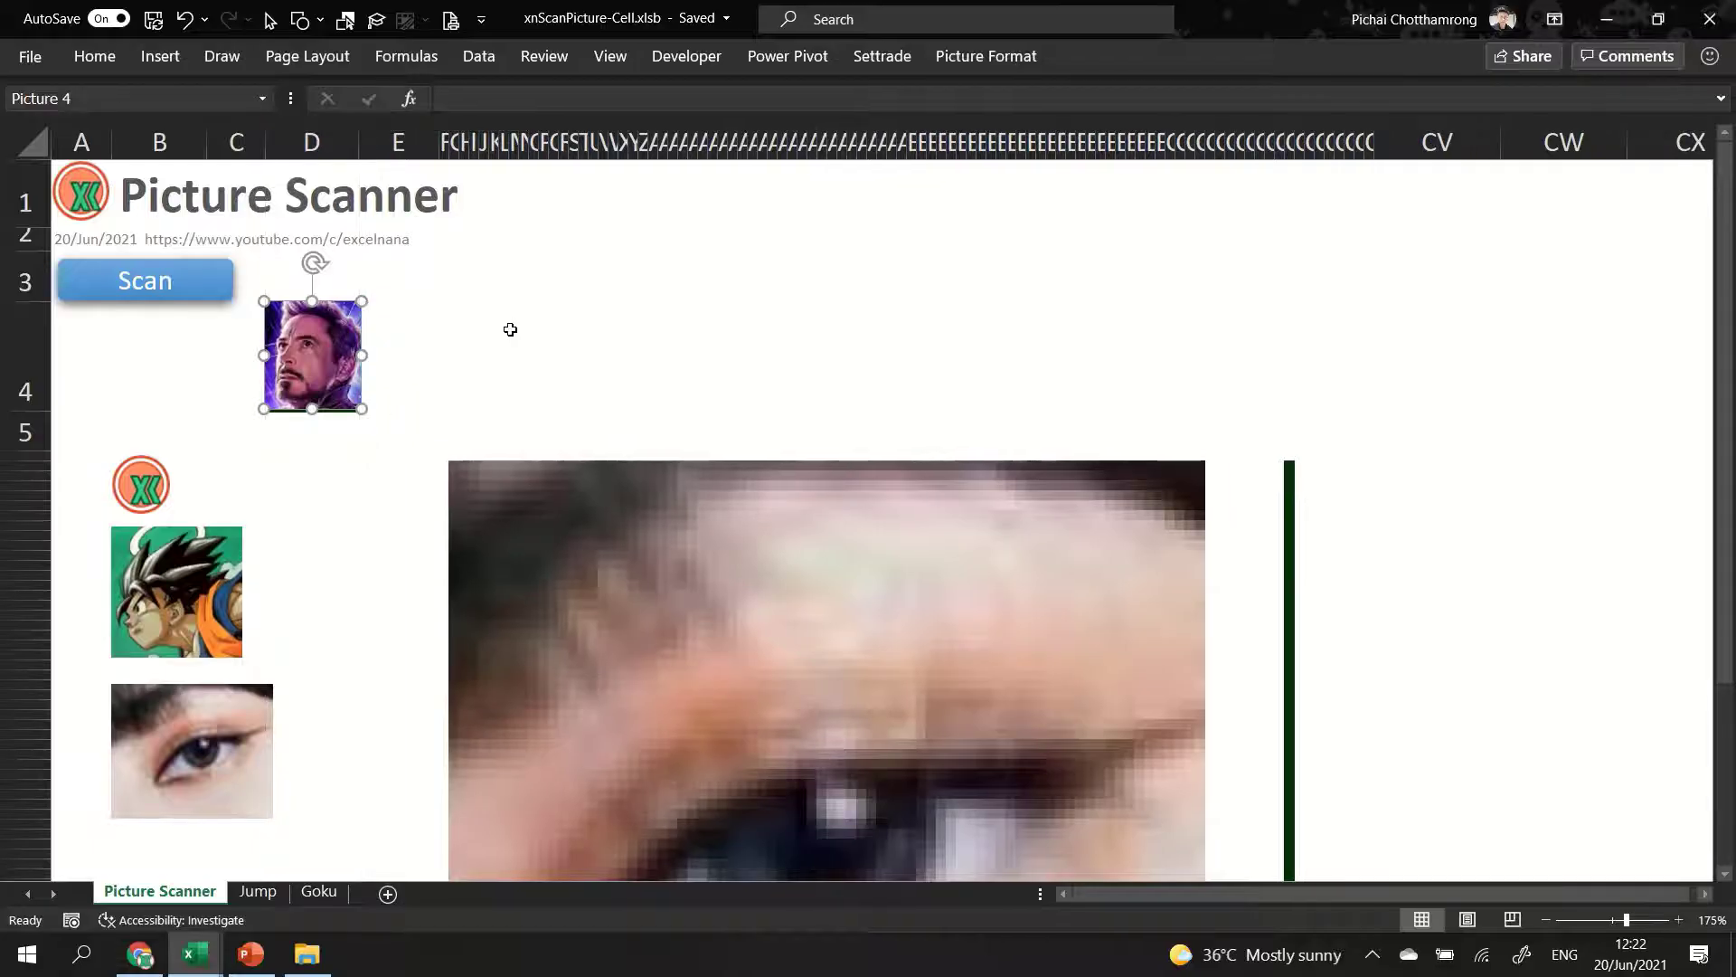
left_click(509, 329)
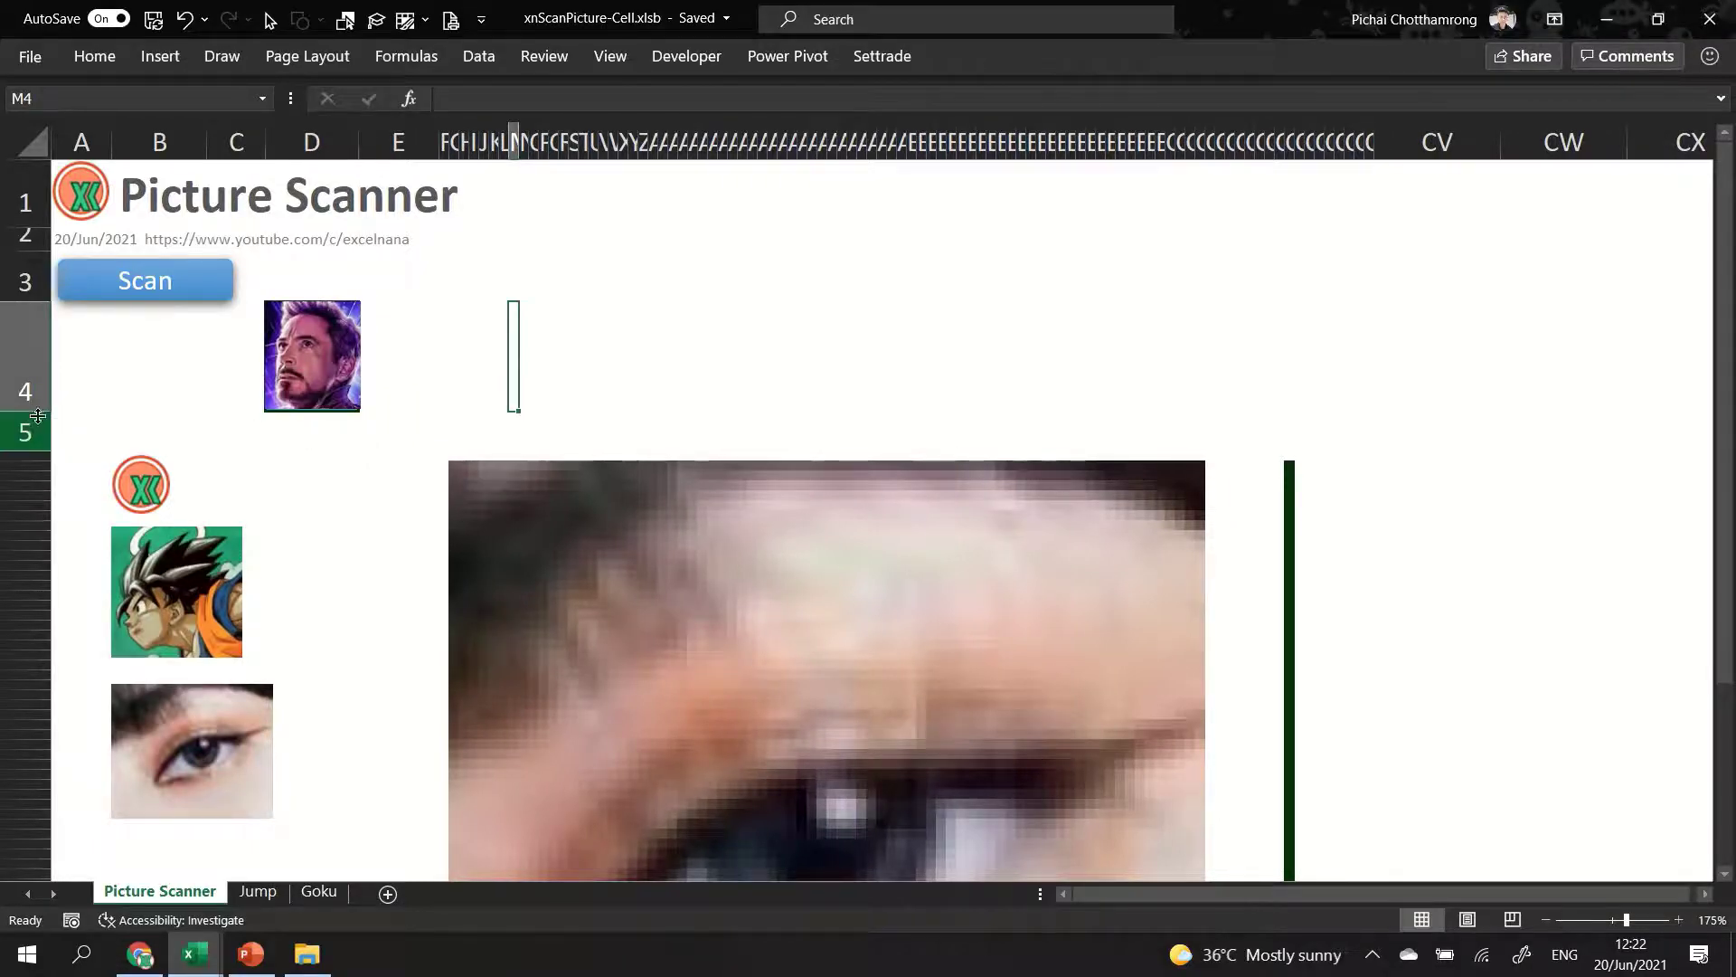
left_click_drag(36, 410, 37, 409)
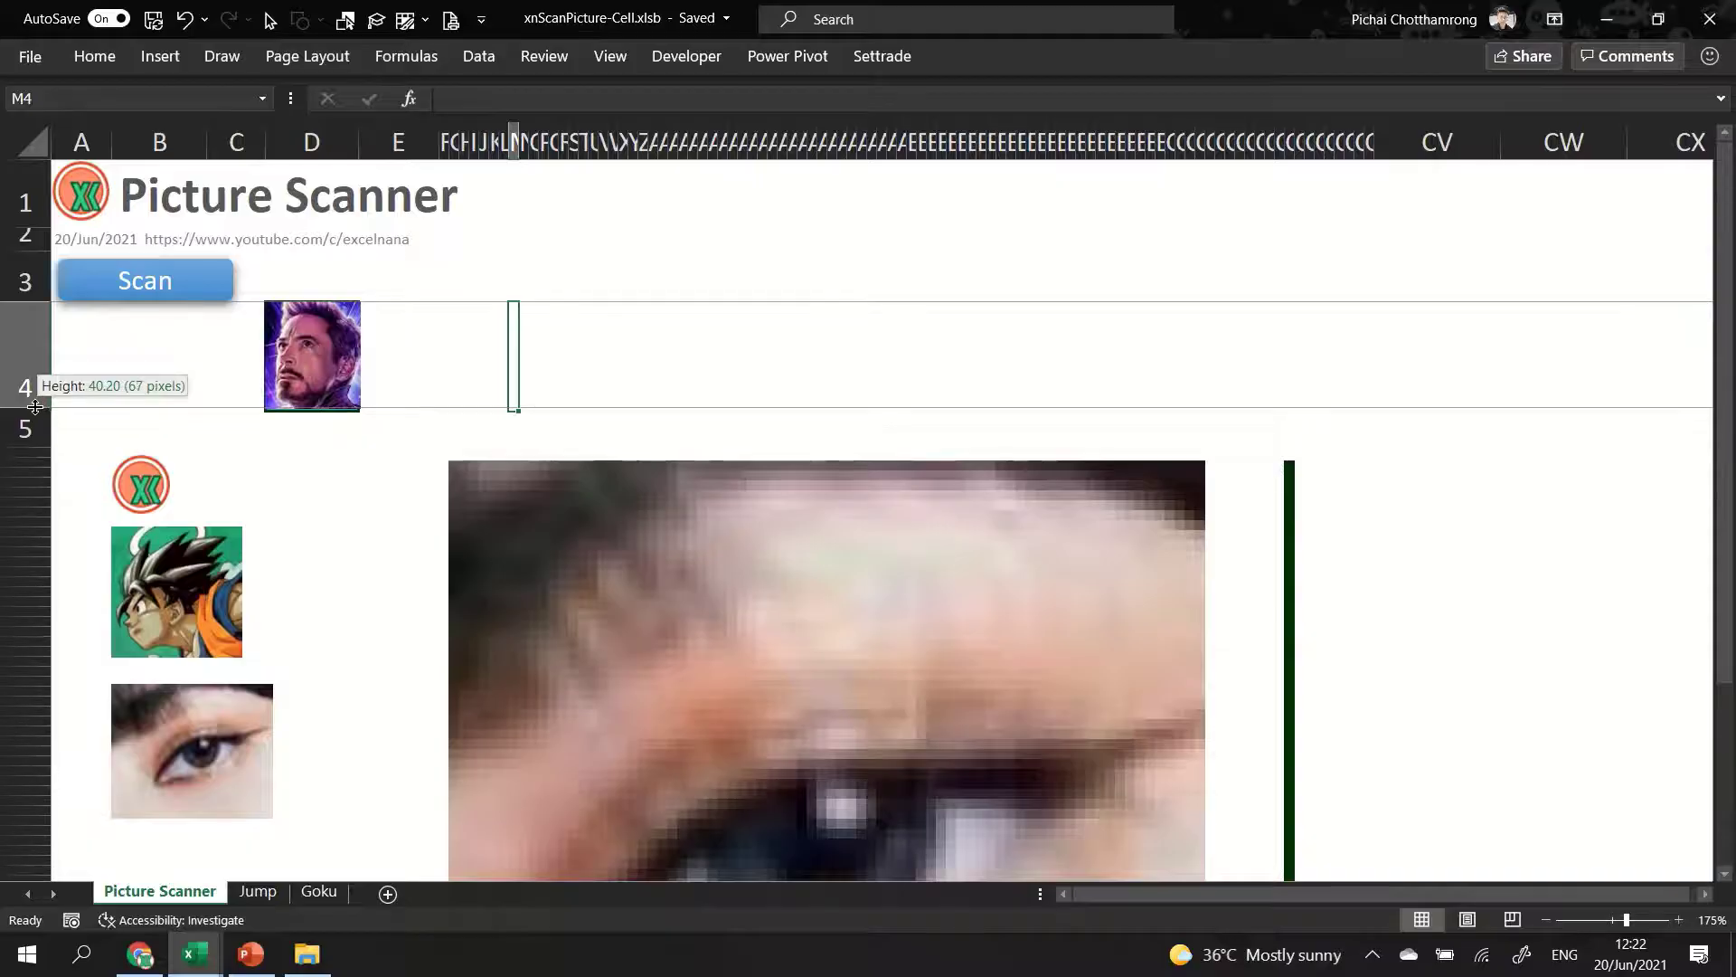
left_click(284, 454)
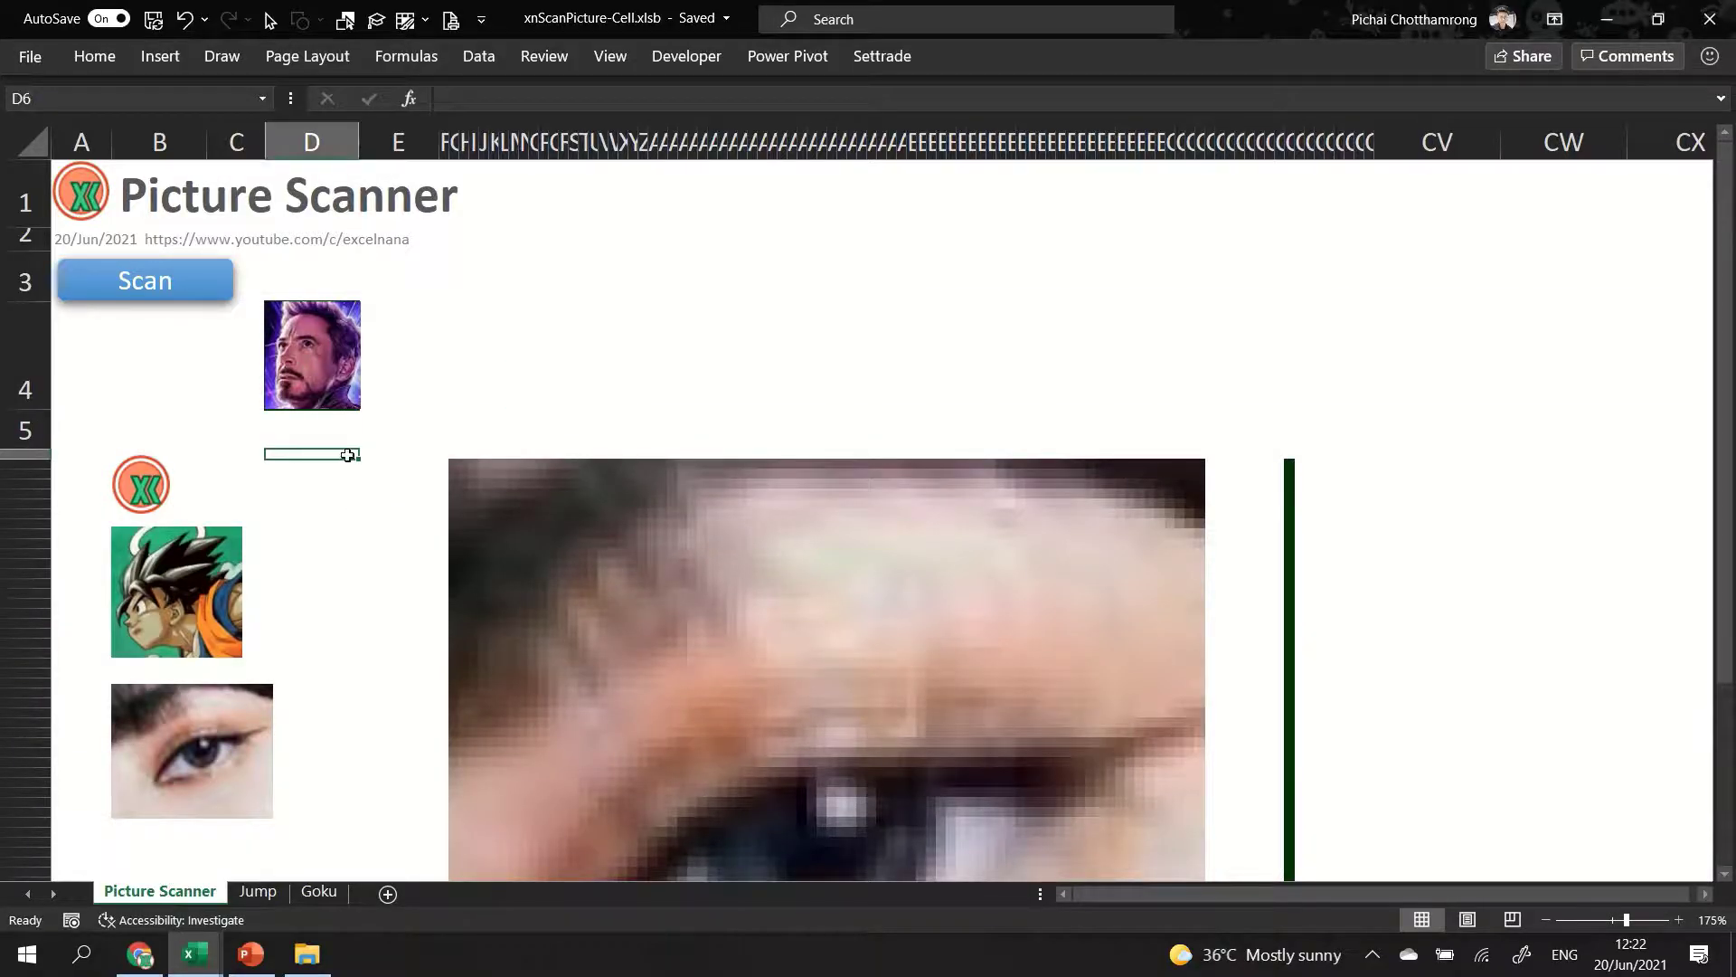
left_click(155, 286)
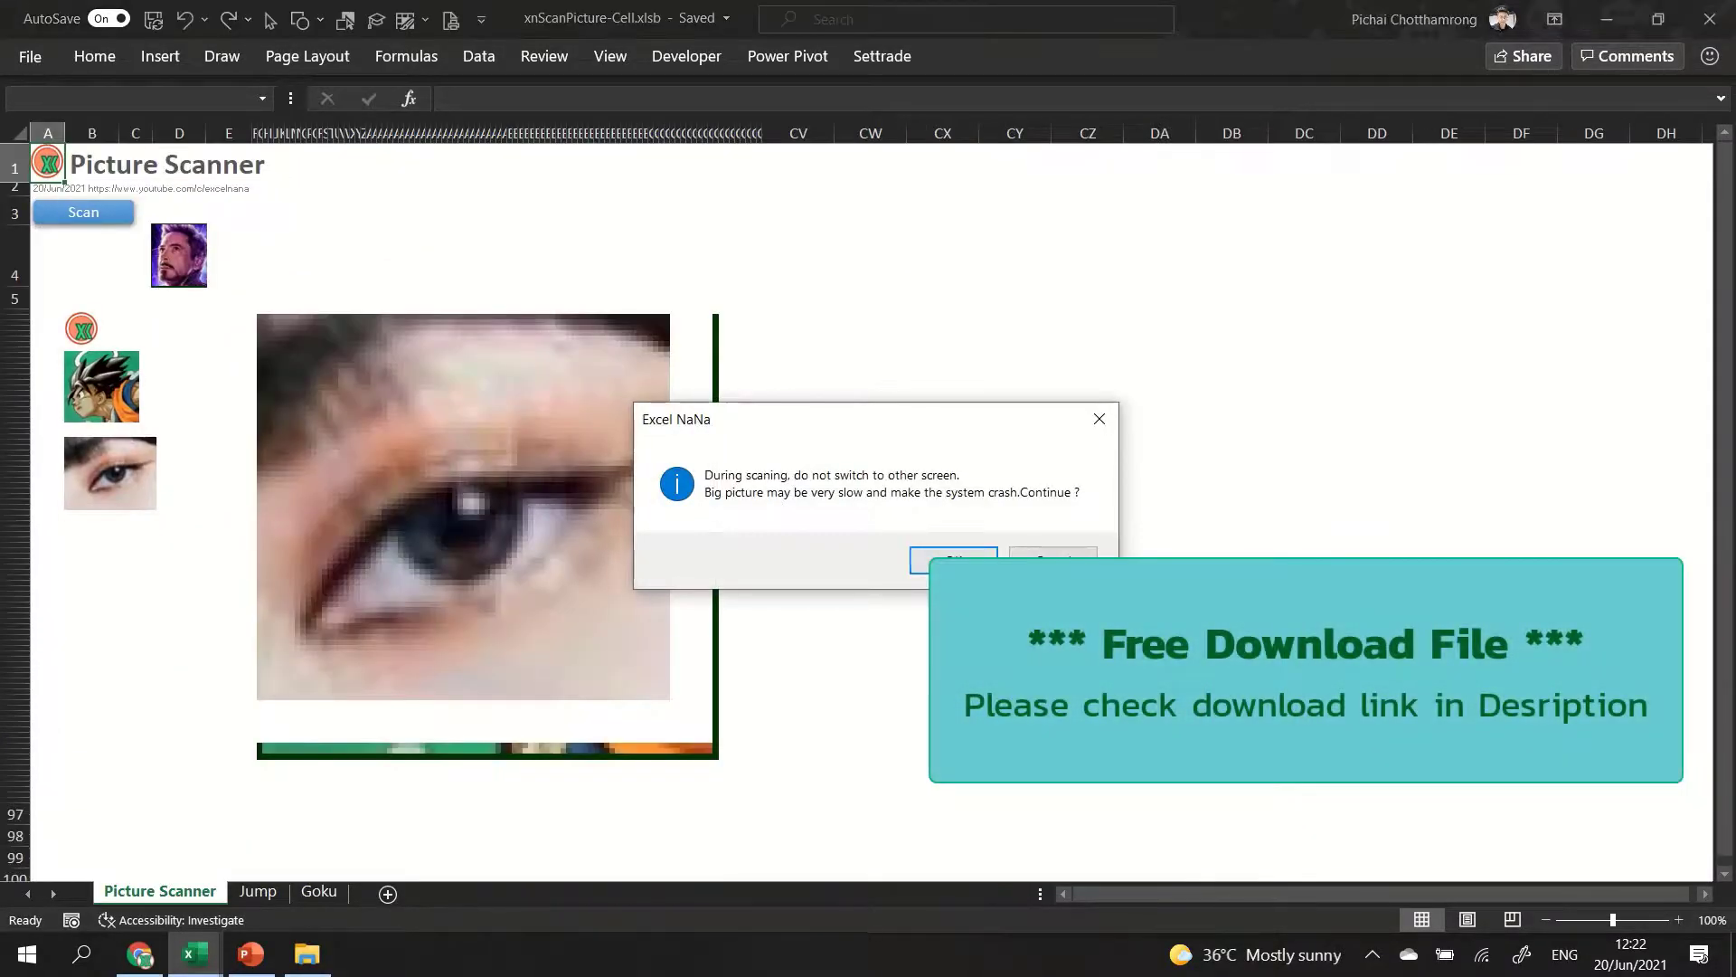
- Confirm the Excel NaNa prompt so the cropped face scan begins, clearing the old eye
left_click(952, 560)
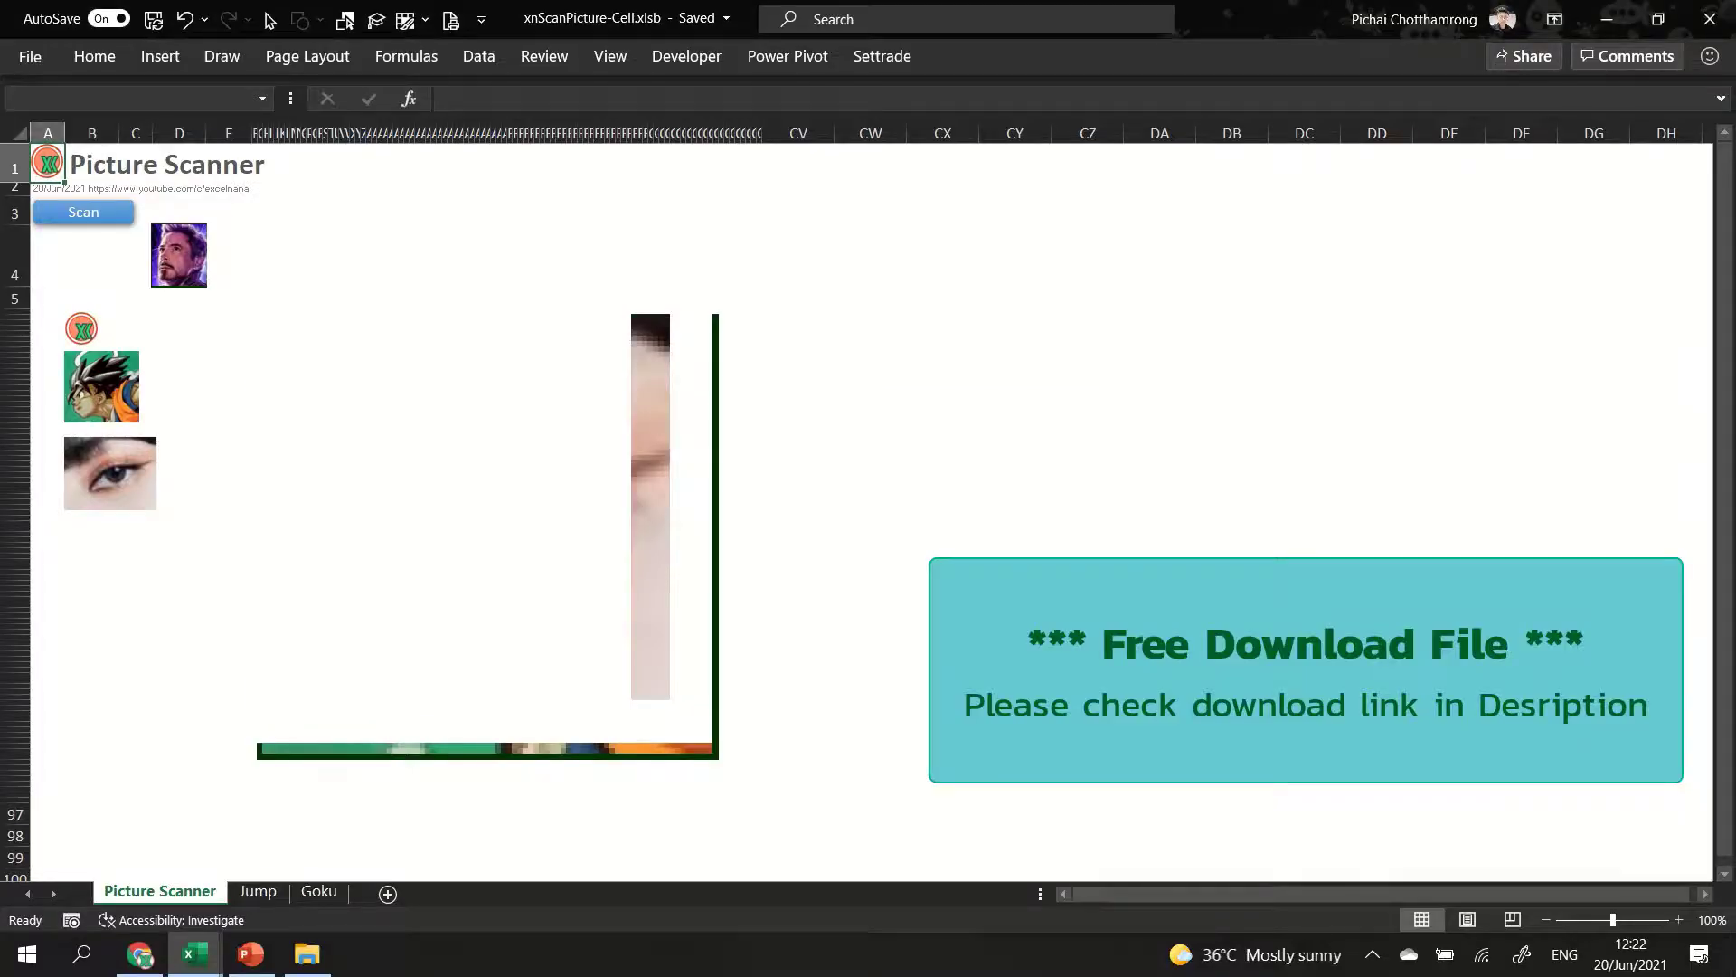